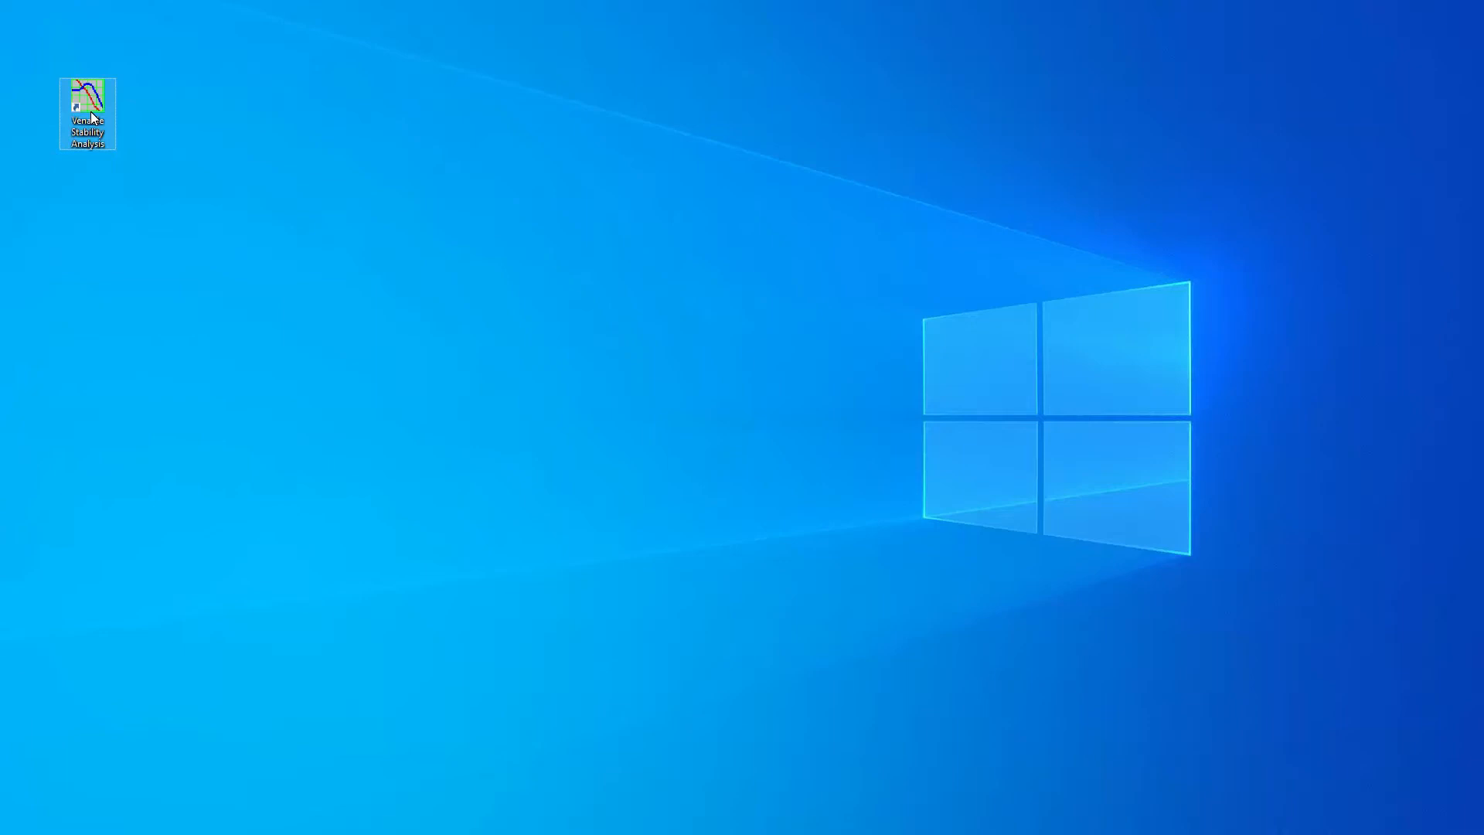
- Launch Venable Stability Analysis and connect the software to the analyzer
double_click(90, 114)
click(109, 26)
click(116, 68)
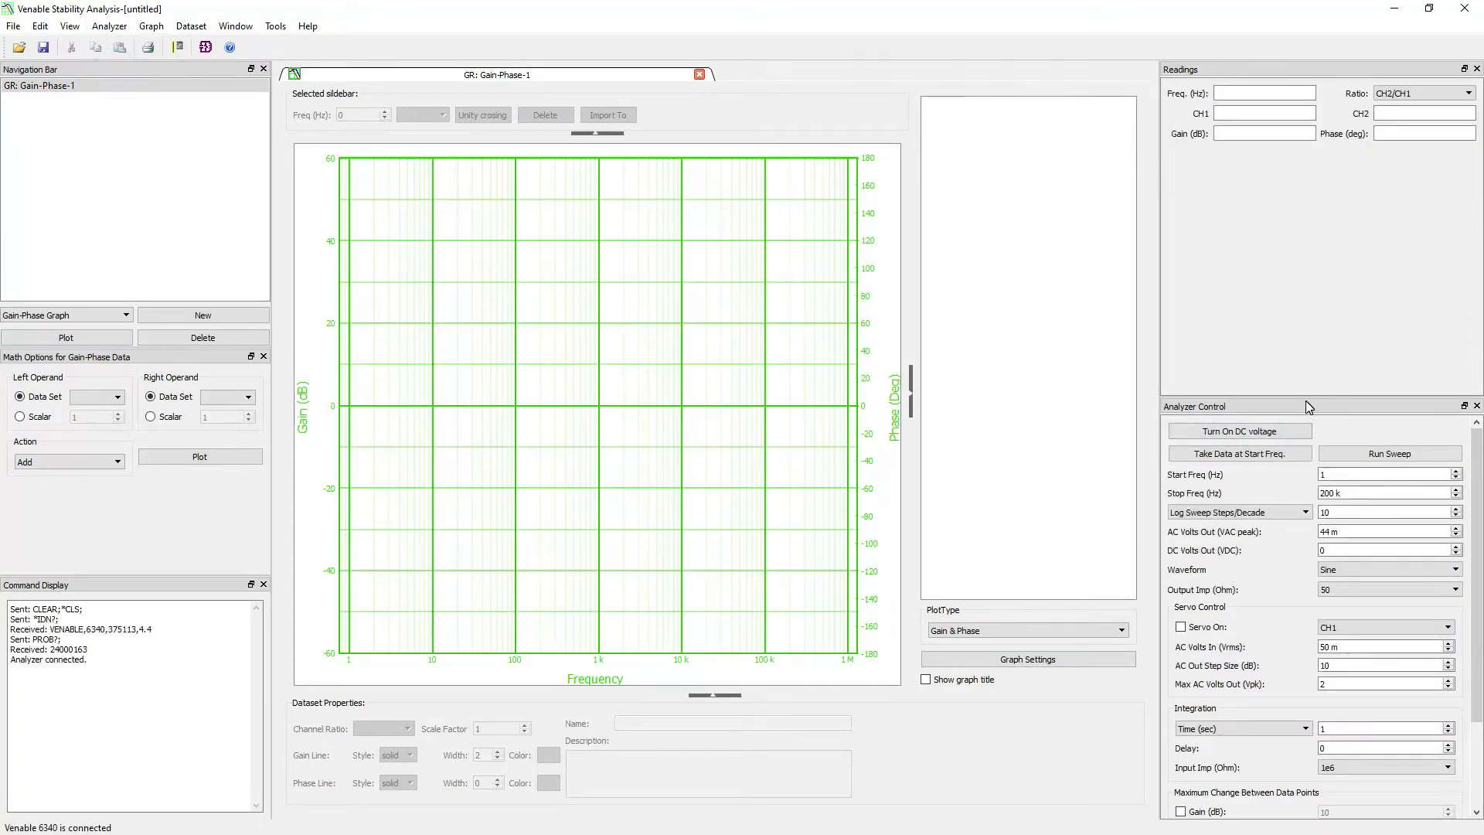
- Expand the Analyzer Control area to show all settings and set the sweep range from 100 Hz to 400 kHz
drag(1305, 397, 1298, 207)
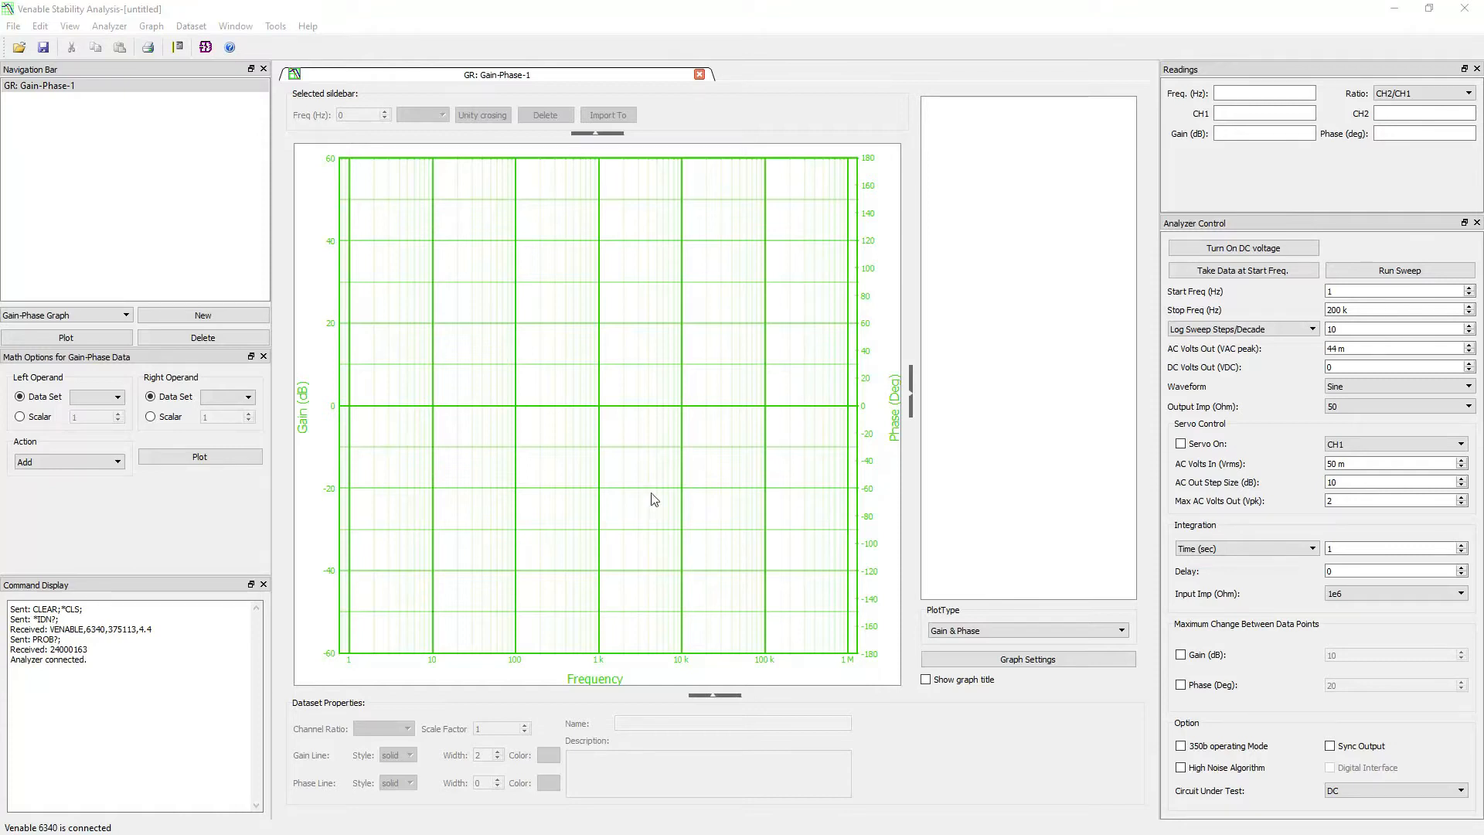
double_click(1346, 292)
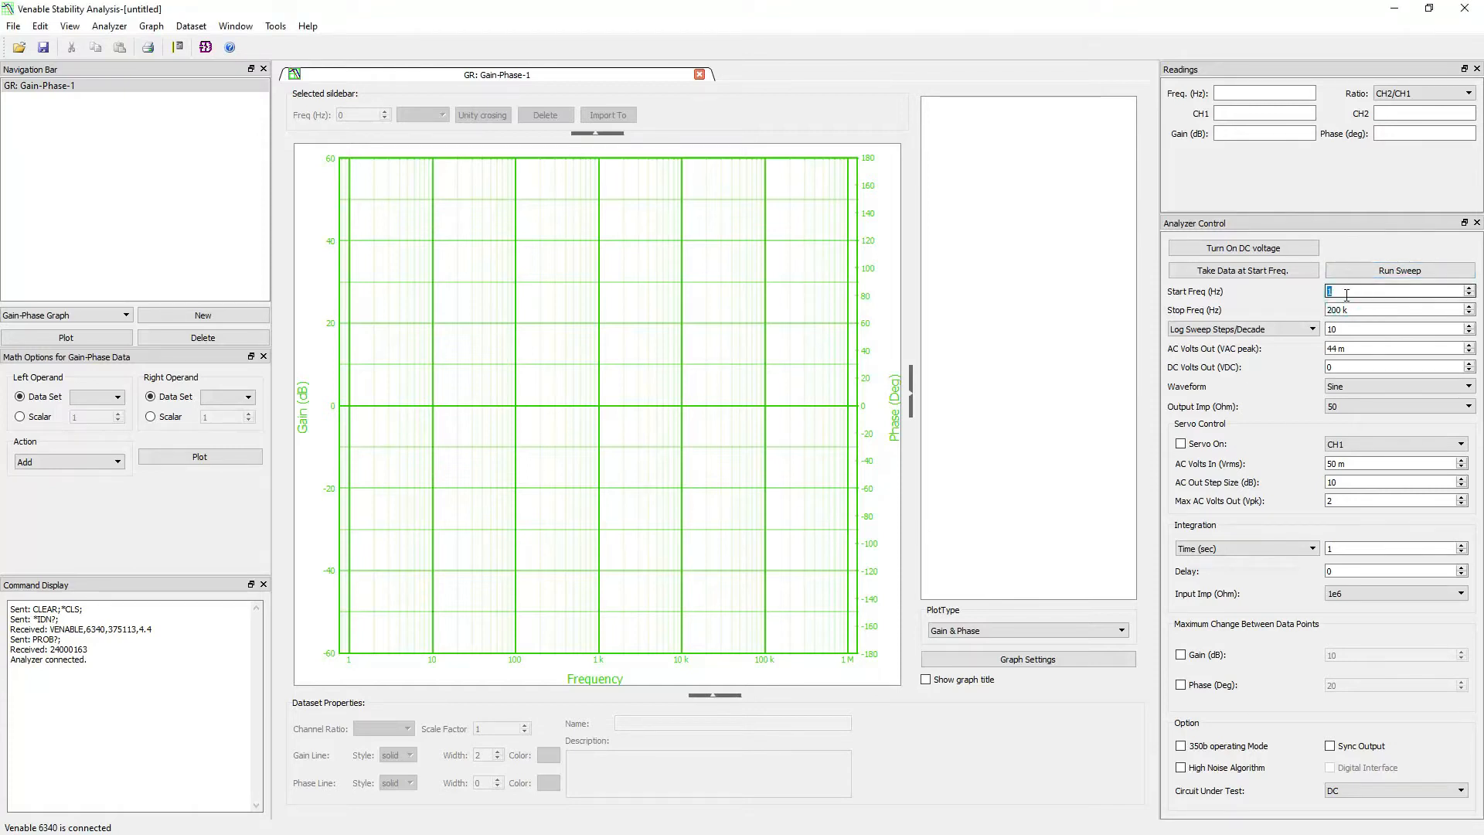
text(00)
key(Tab)
text(400k)
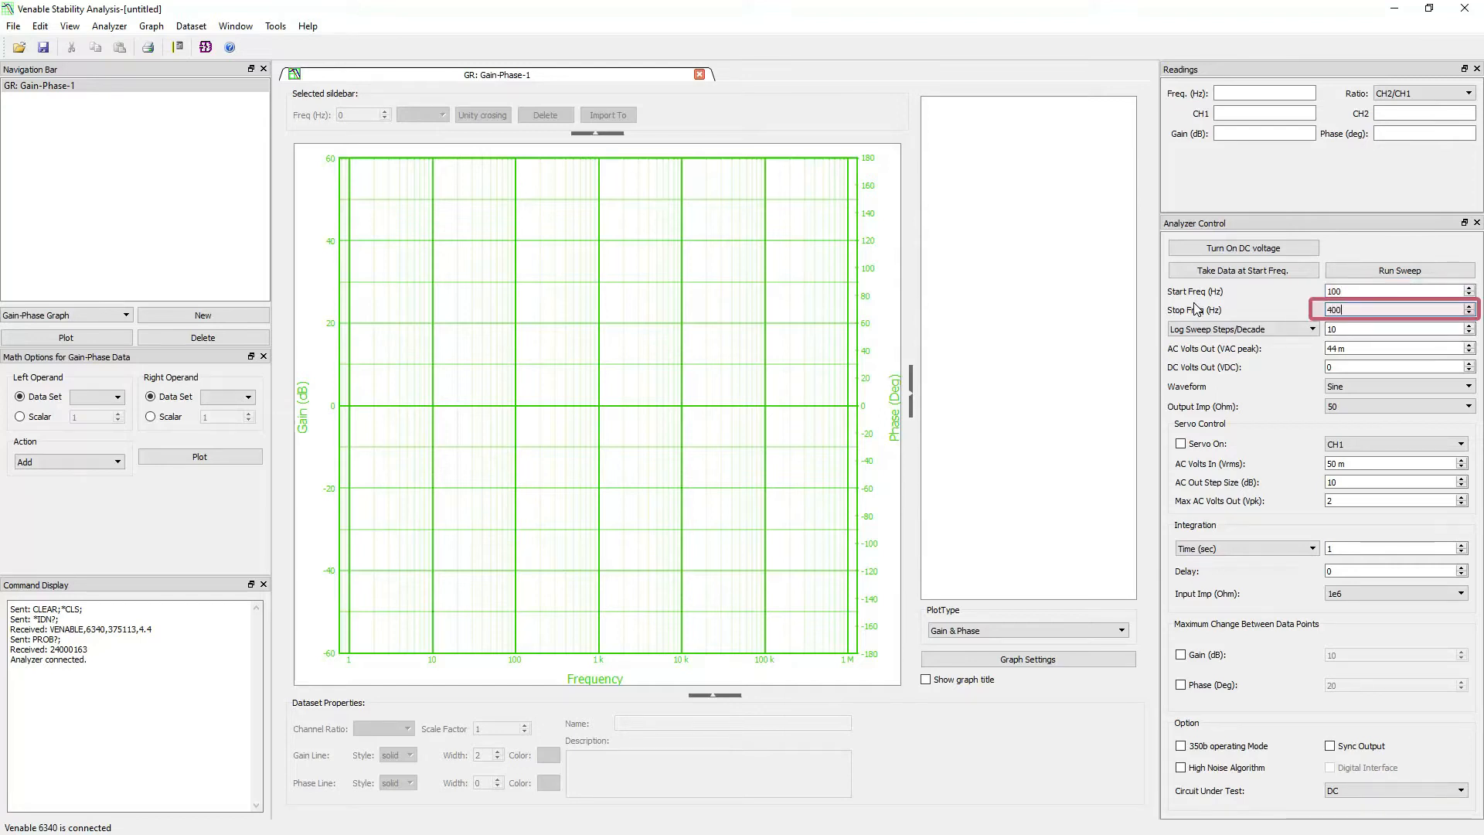
key(Tab)
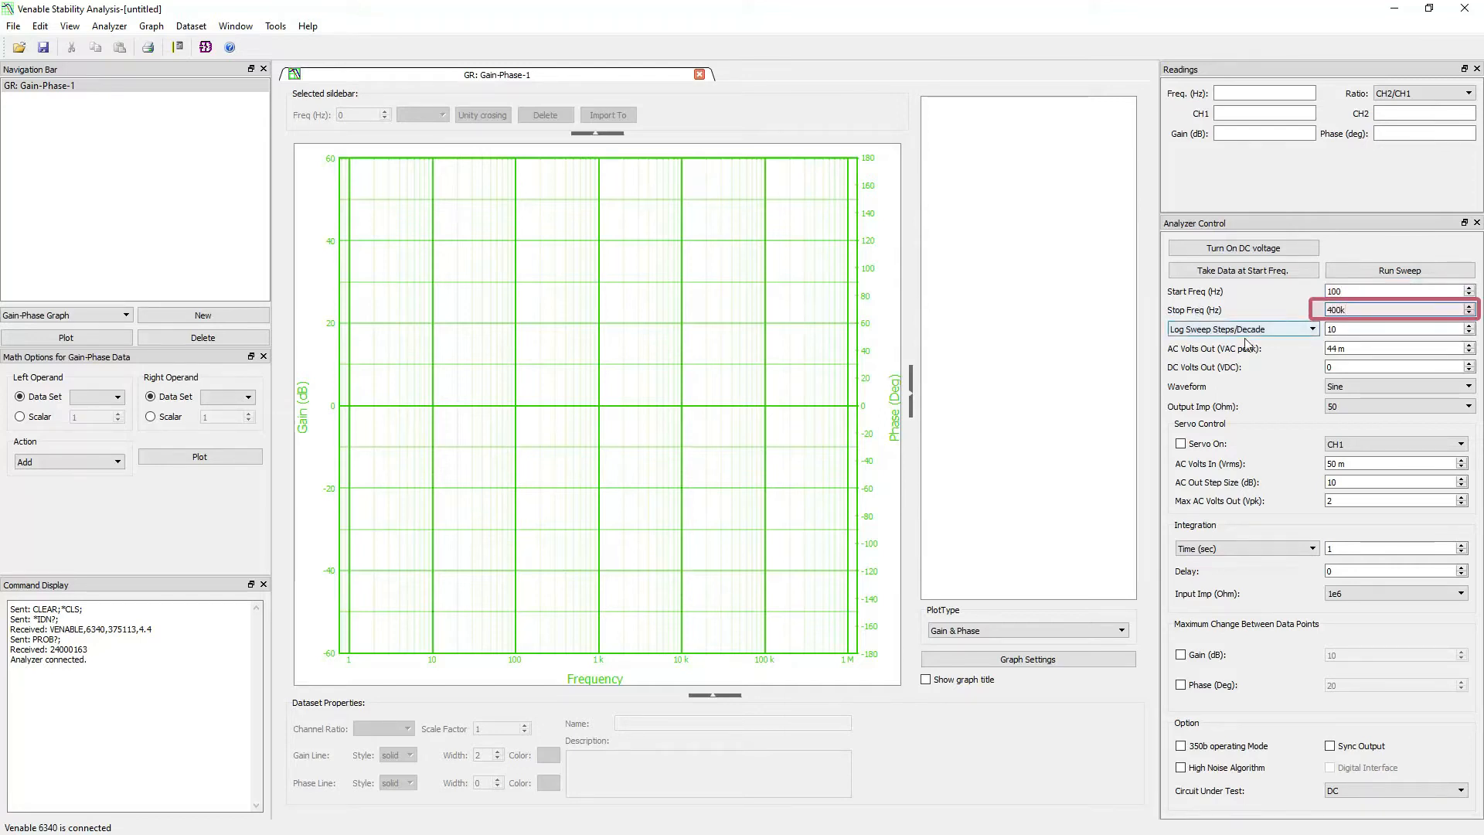
- Set the AC output voltage to 30 mV peak, keeping 10 log sweep steps per decade
key(Tab)
click(1345, 349)
key(BackSpace)
key(BackSpace)
key(BackSpace)
text(30m)
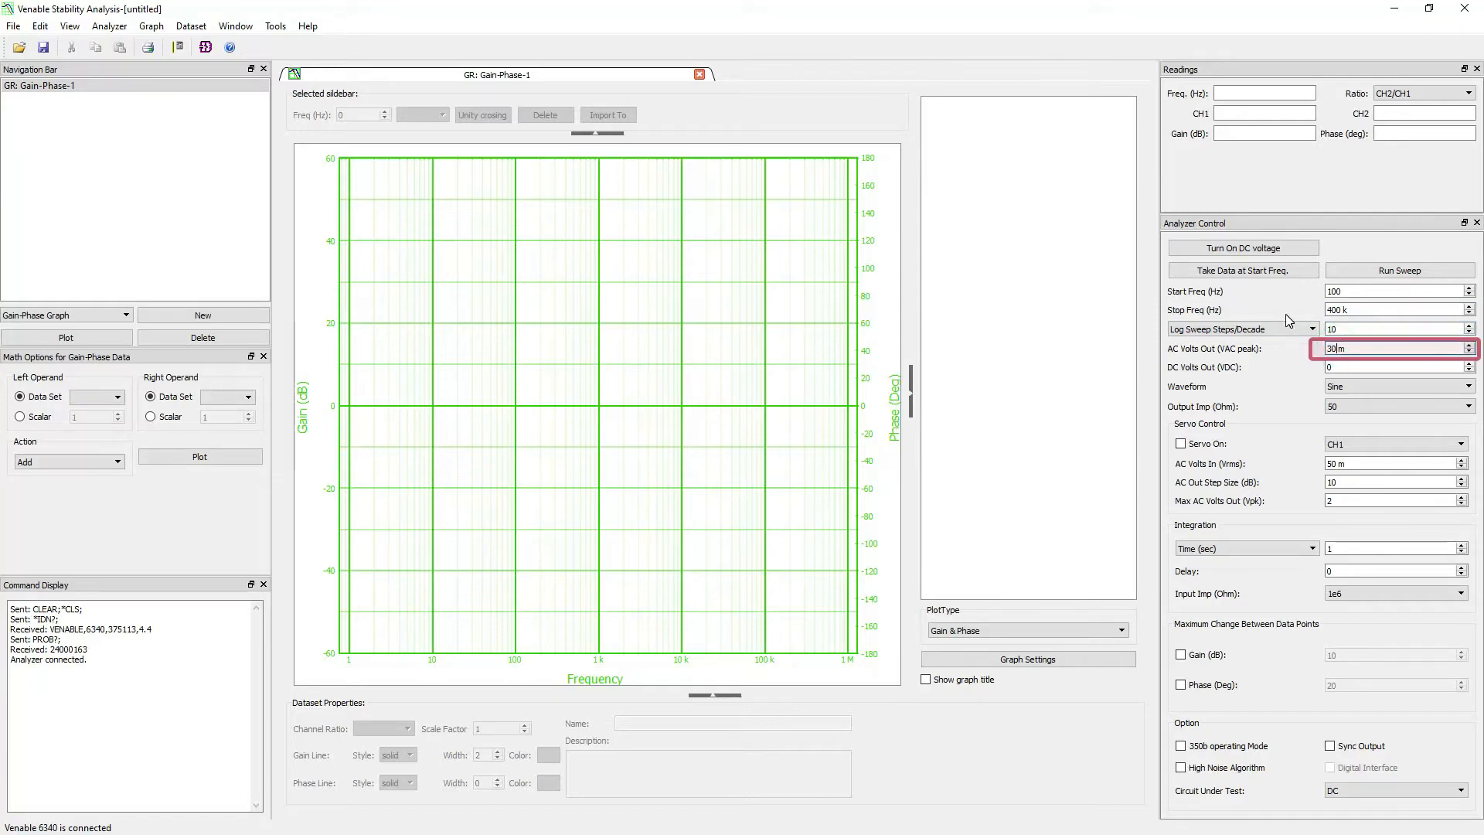
text(0)
key(Tab)
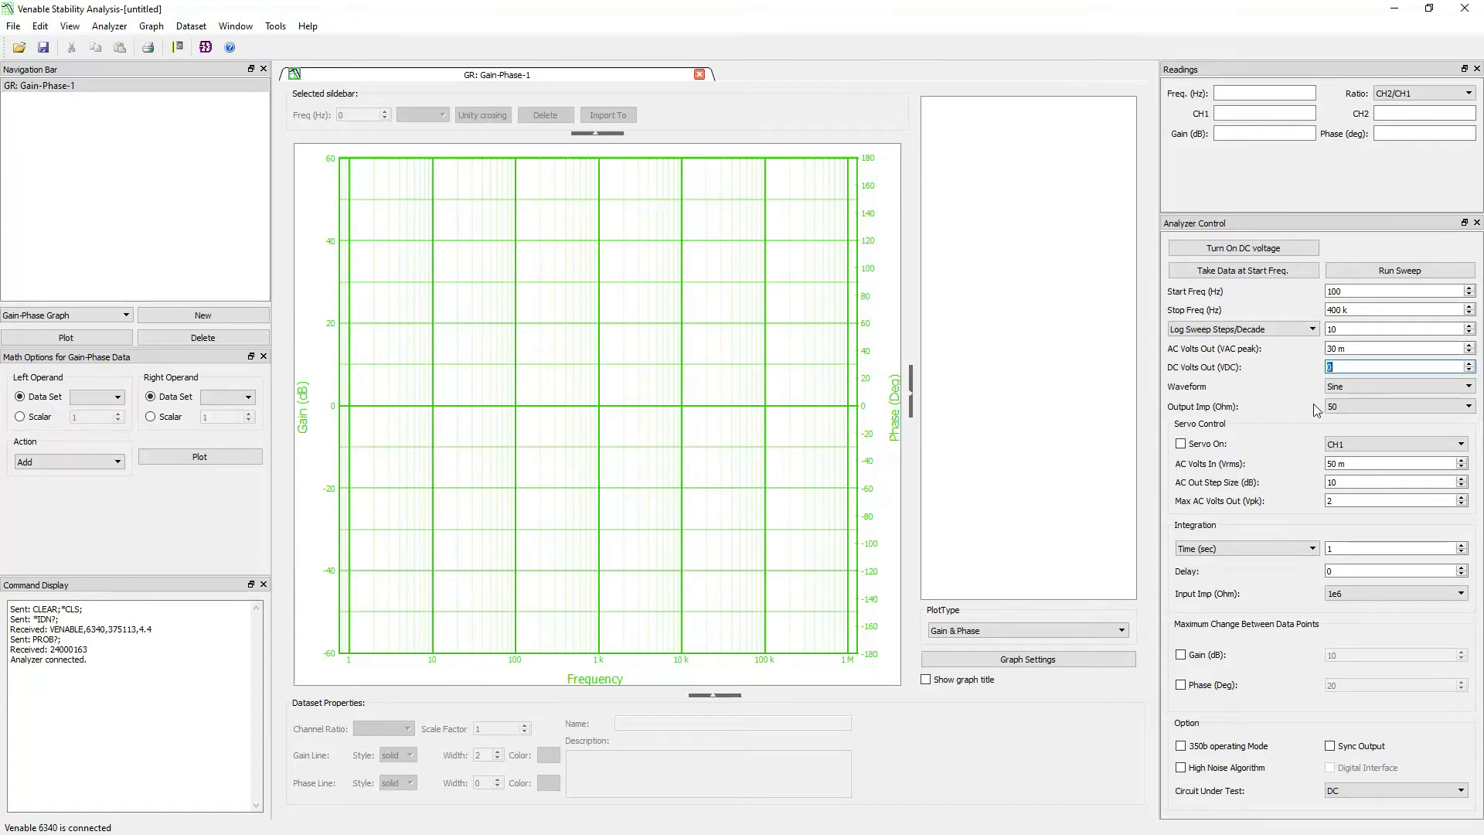
- Keep the output waveform as Sine and the output impedance at 50 ohm
click(1383, 384)
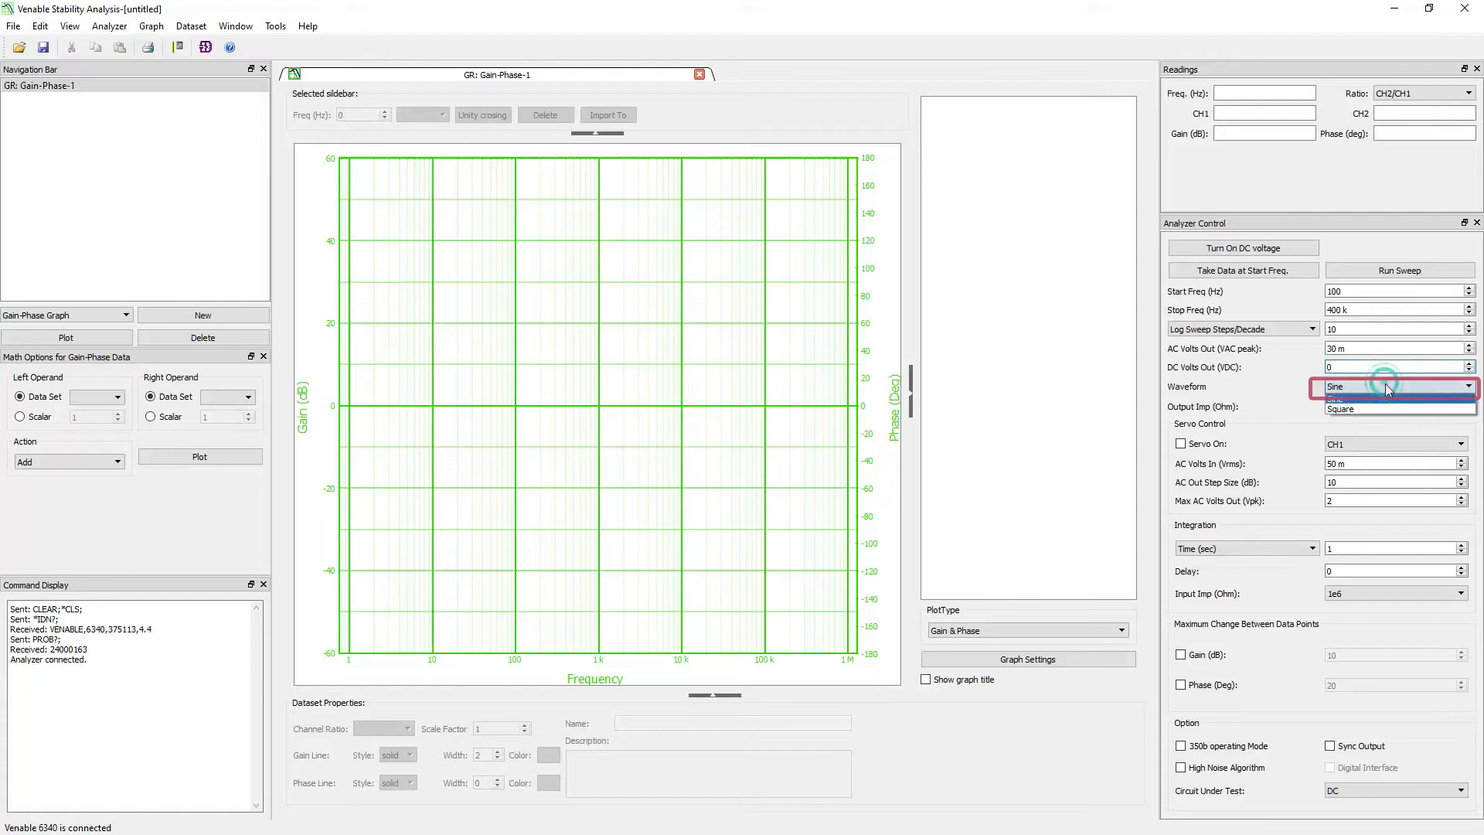
click(1378, 395)
click(1374, 402)
click(1368, 419)
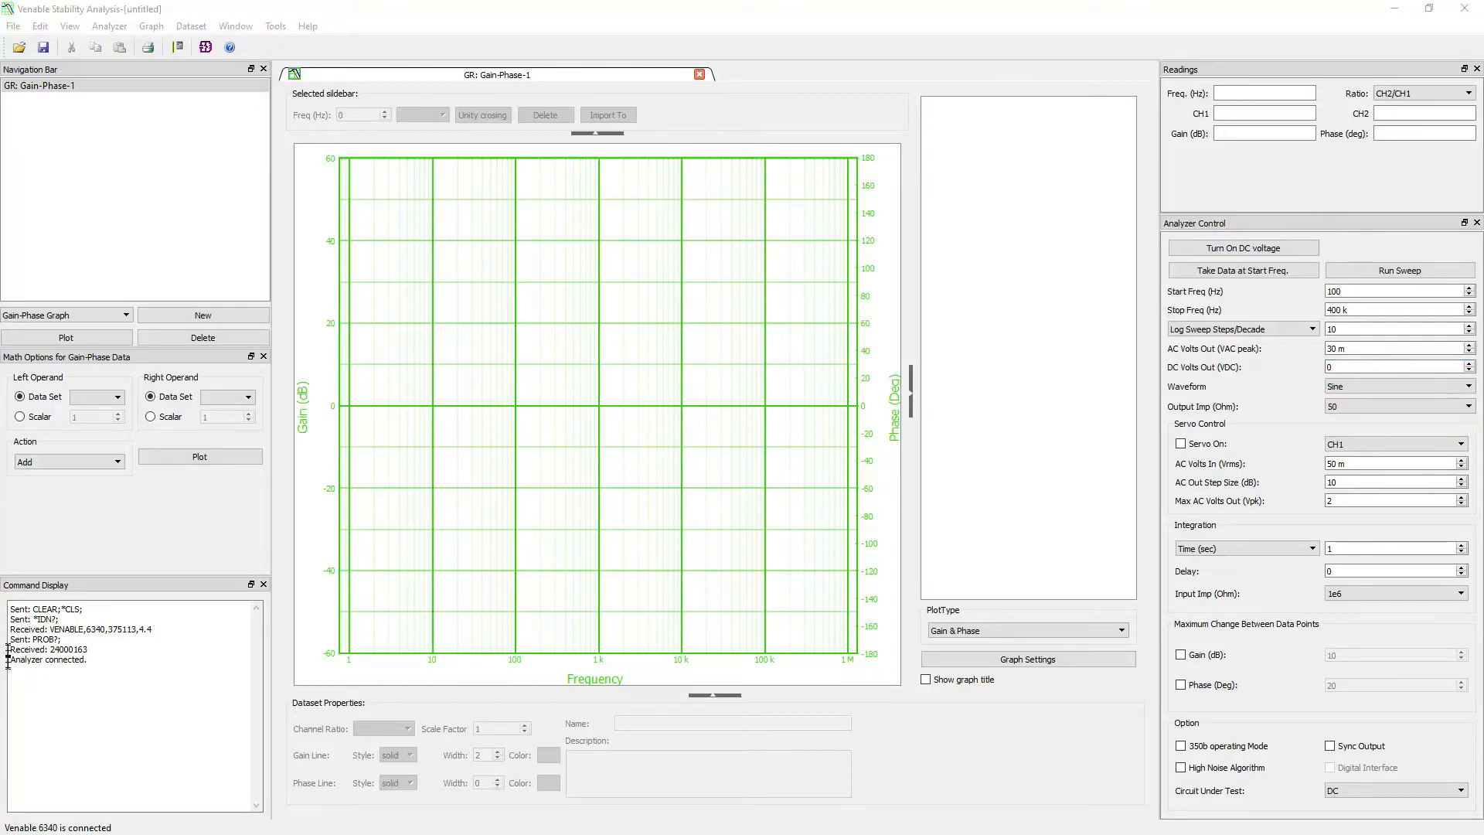
- Set the integration to Time (sec) with a value of 3 and a delay of 0
click(1219, 547)
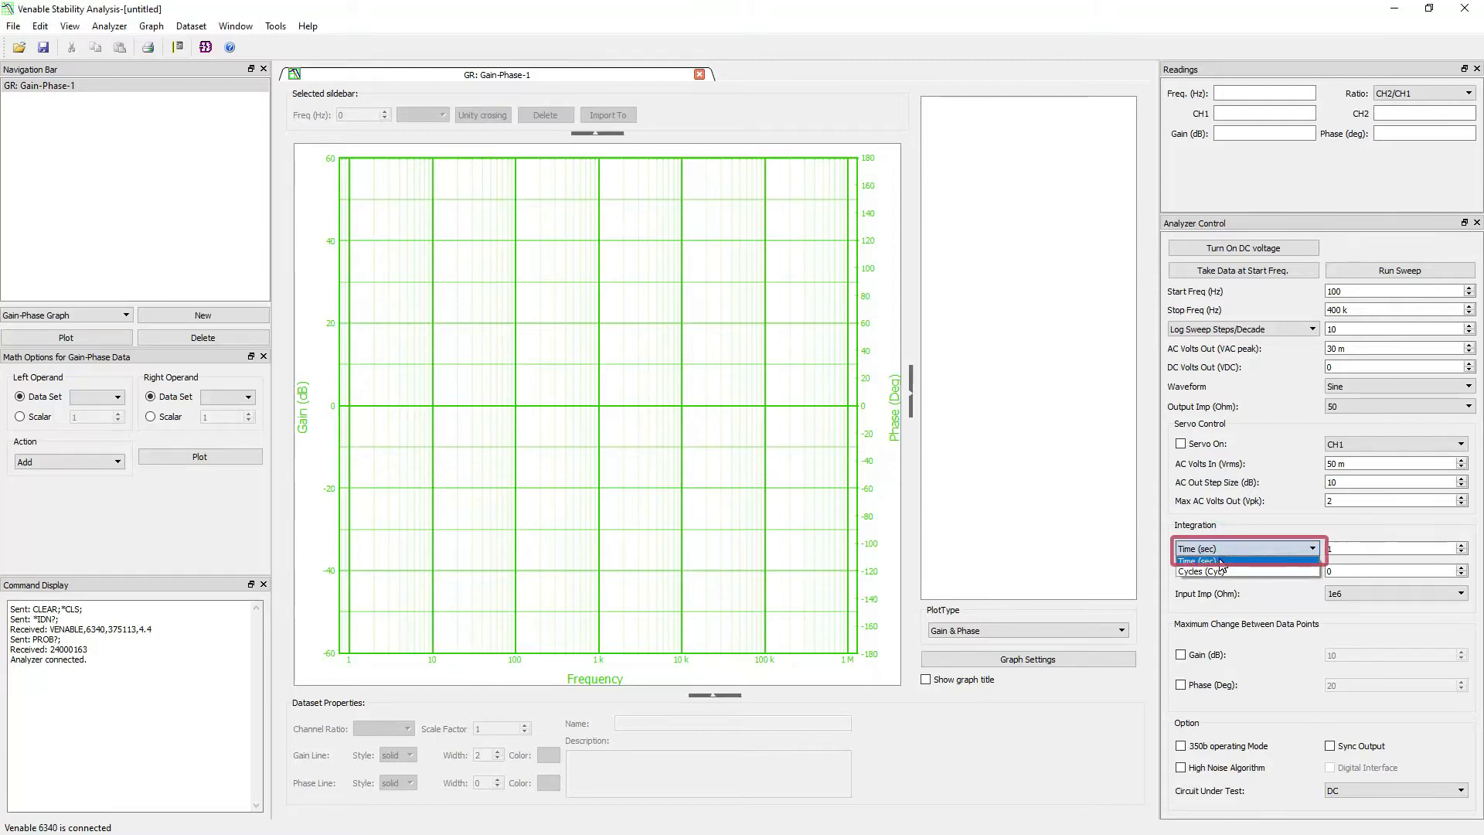
click(1219, 562)
drag(1347, 550, 1322, 549)
text(3)
key(Tab)
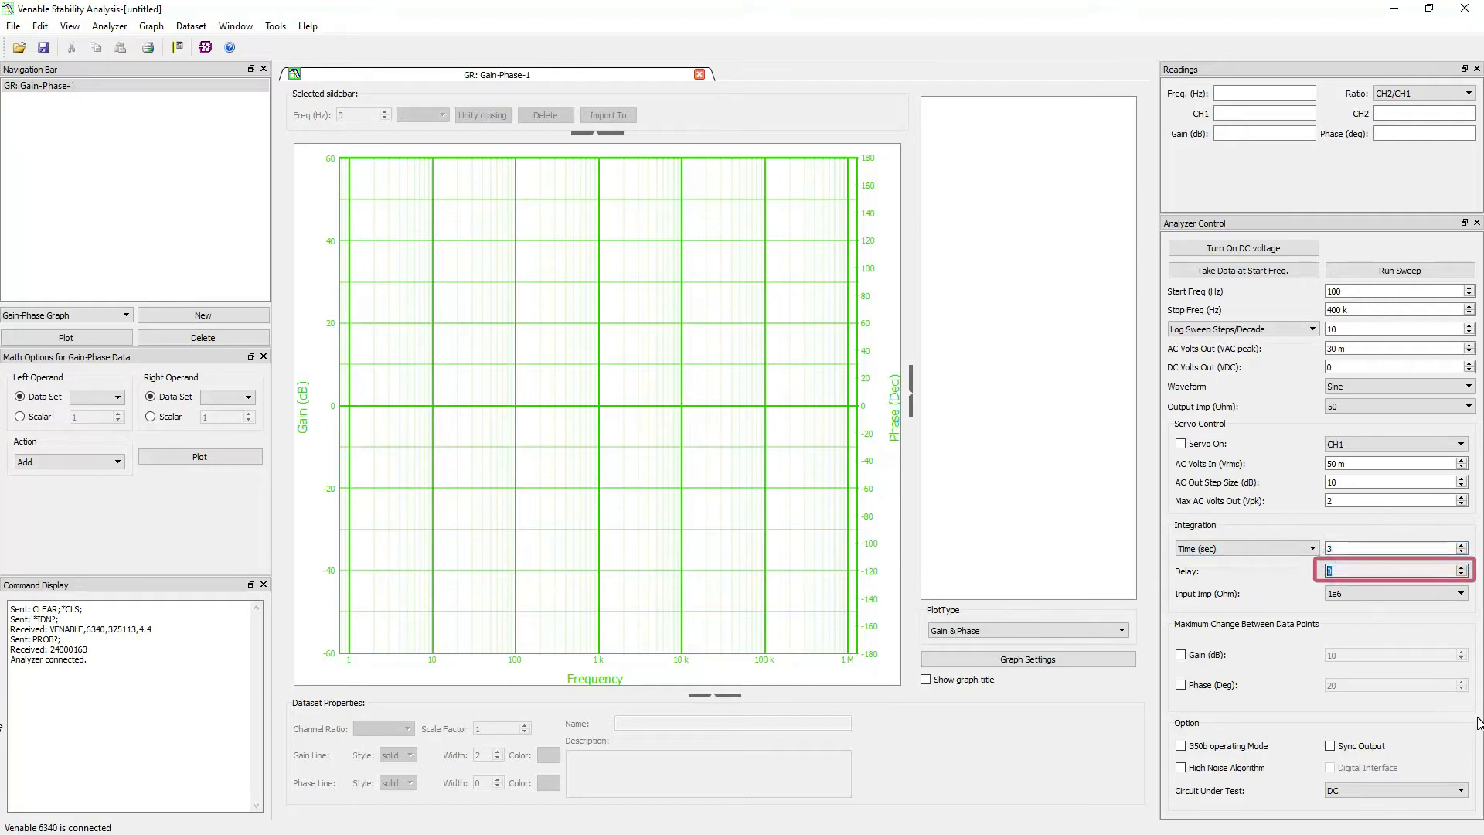
text(0)
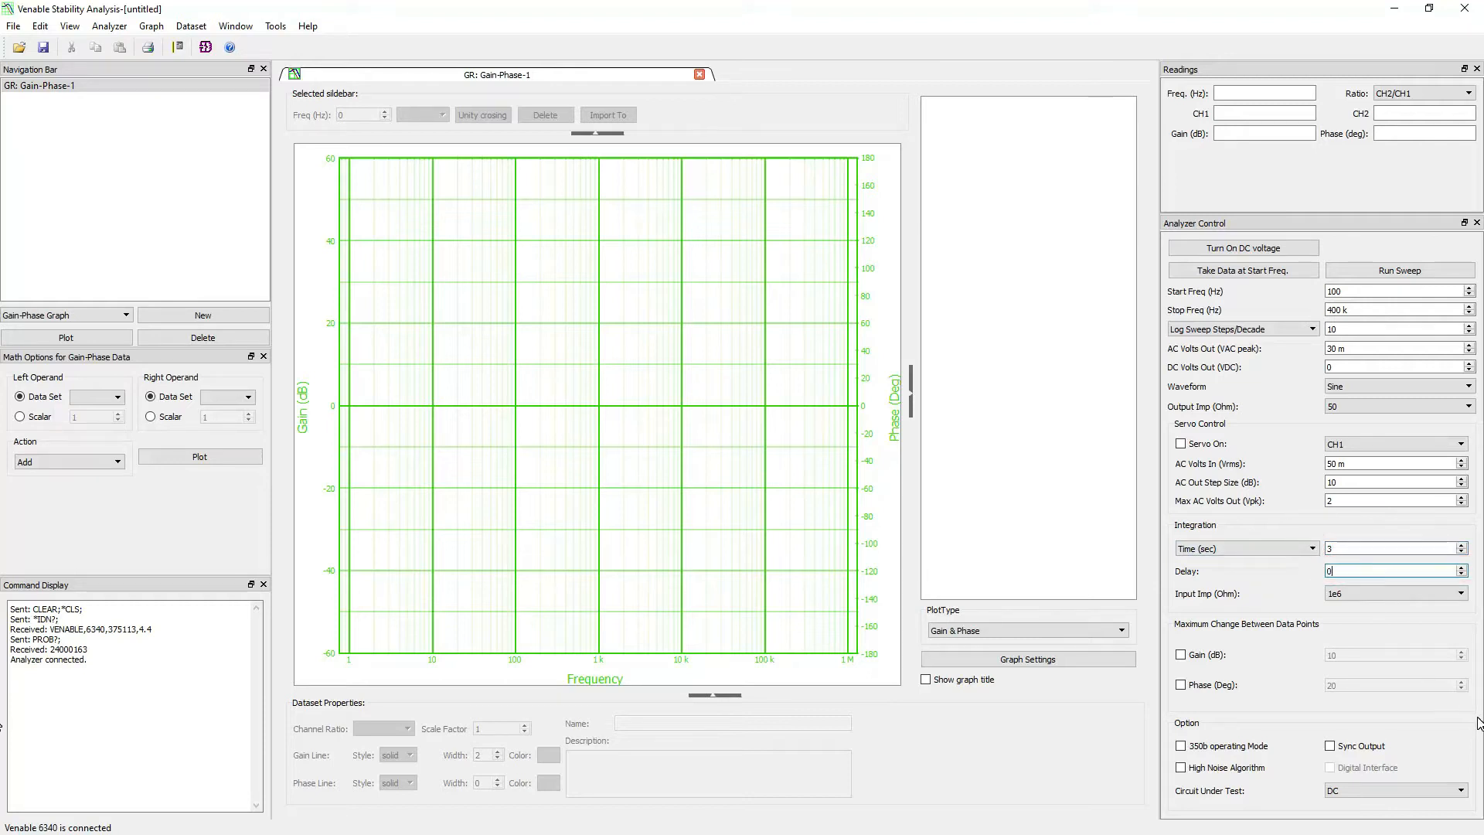
- Select an input impedance of 1e6 ohm and CH2/CH1 as the readings ratio
click(1414, 600)
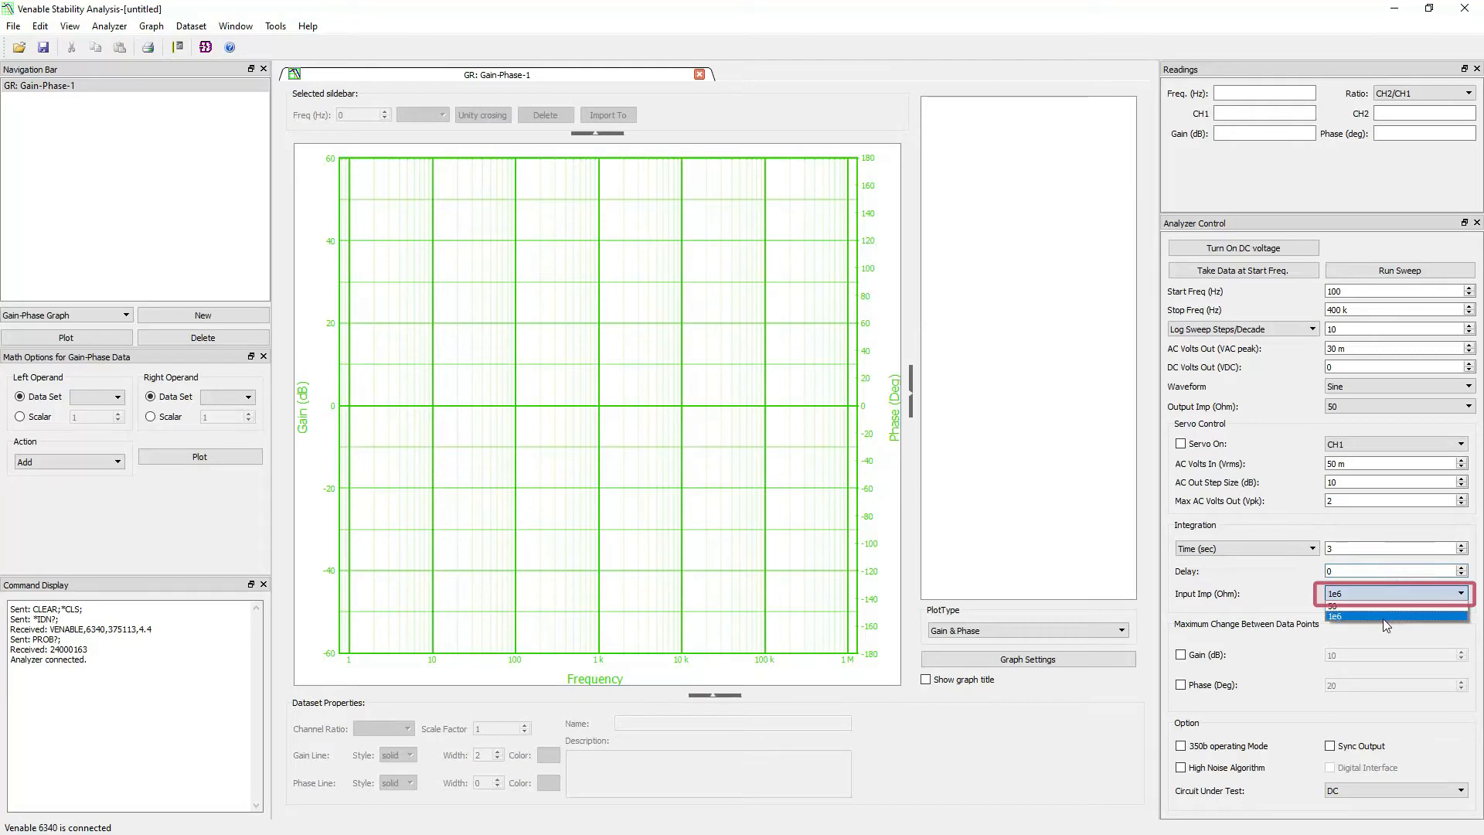
click(1379, 615)
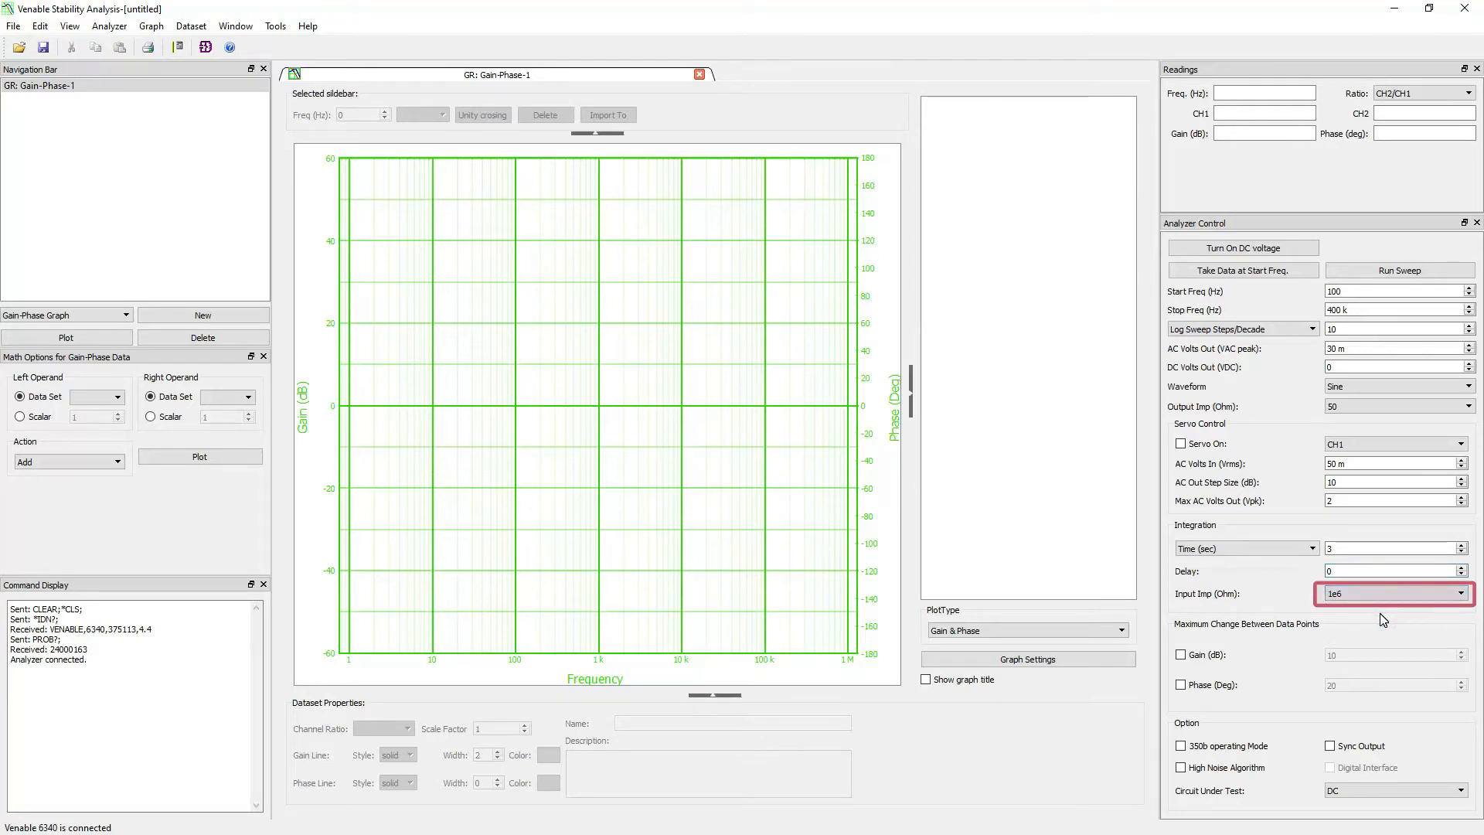
click(0, 461)
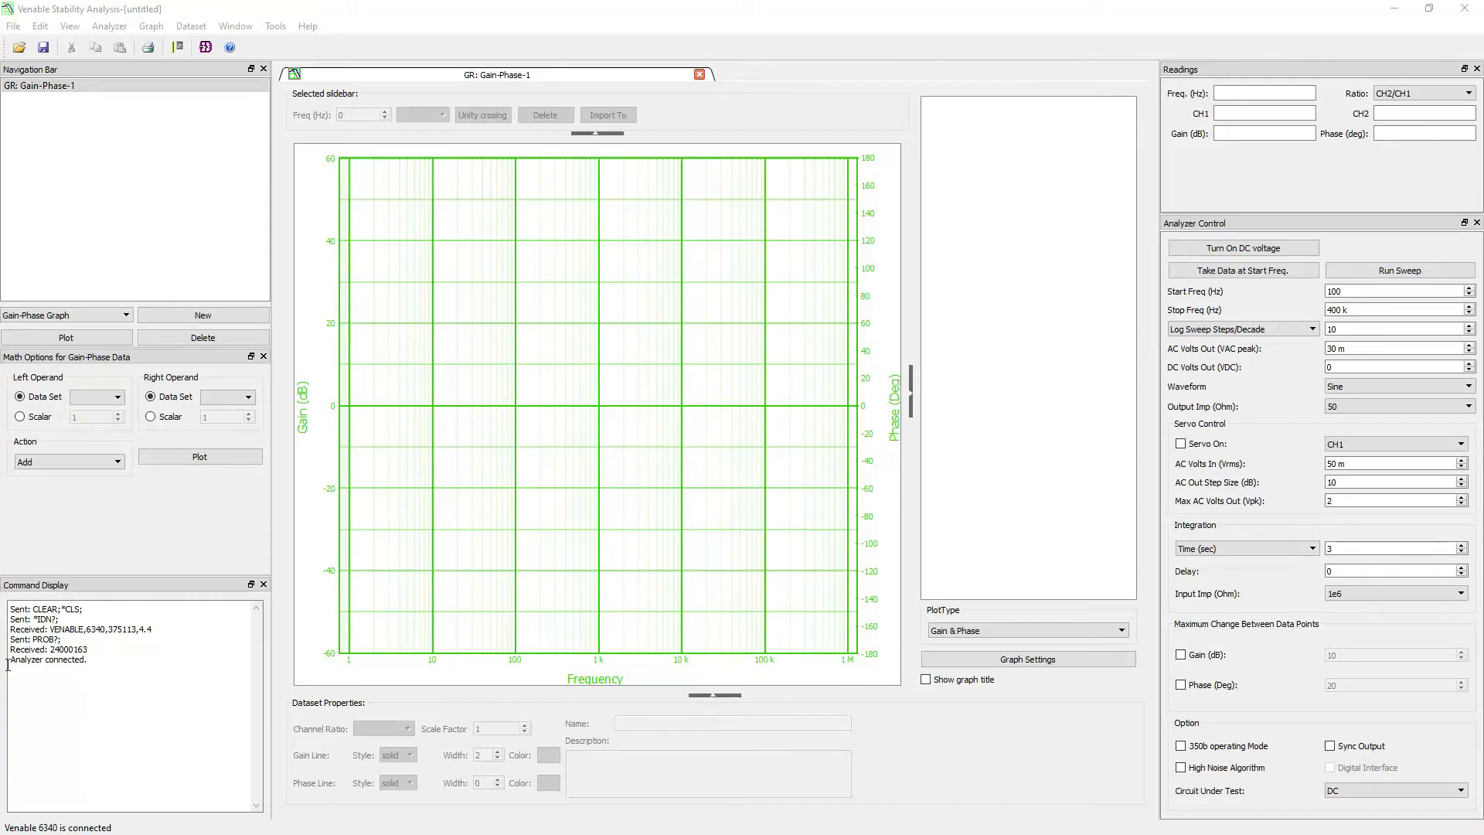
click(1328, 499)
click(1414, 100)
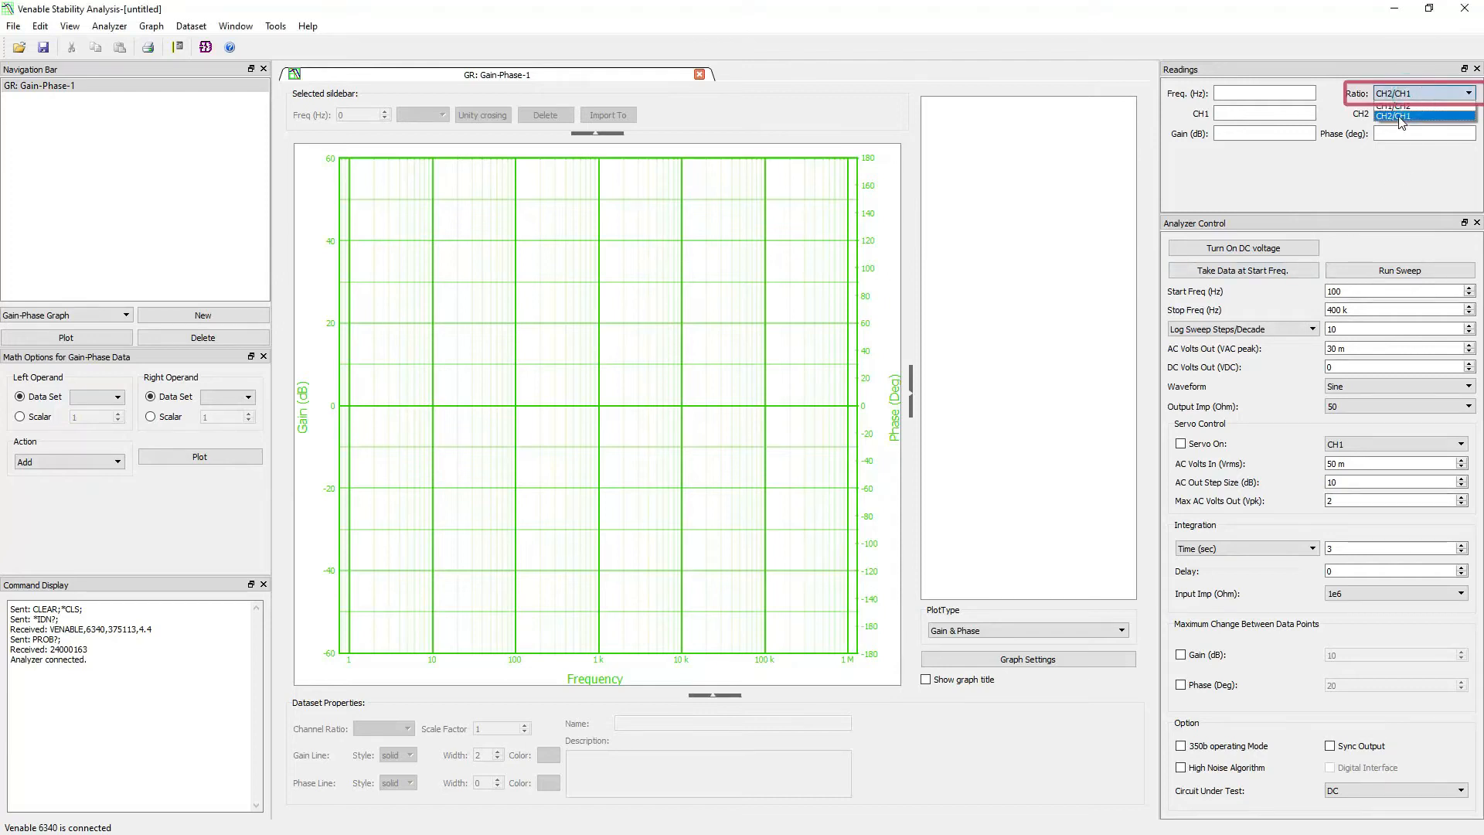
click(1400, 114)
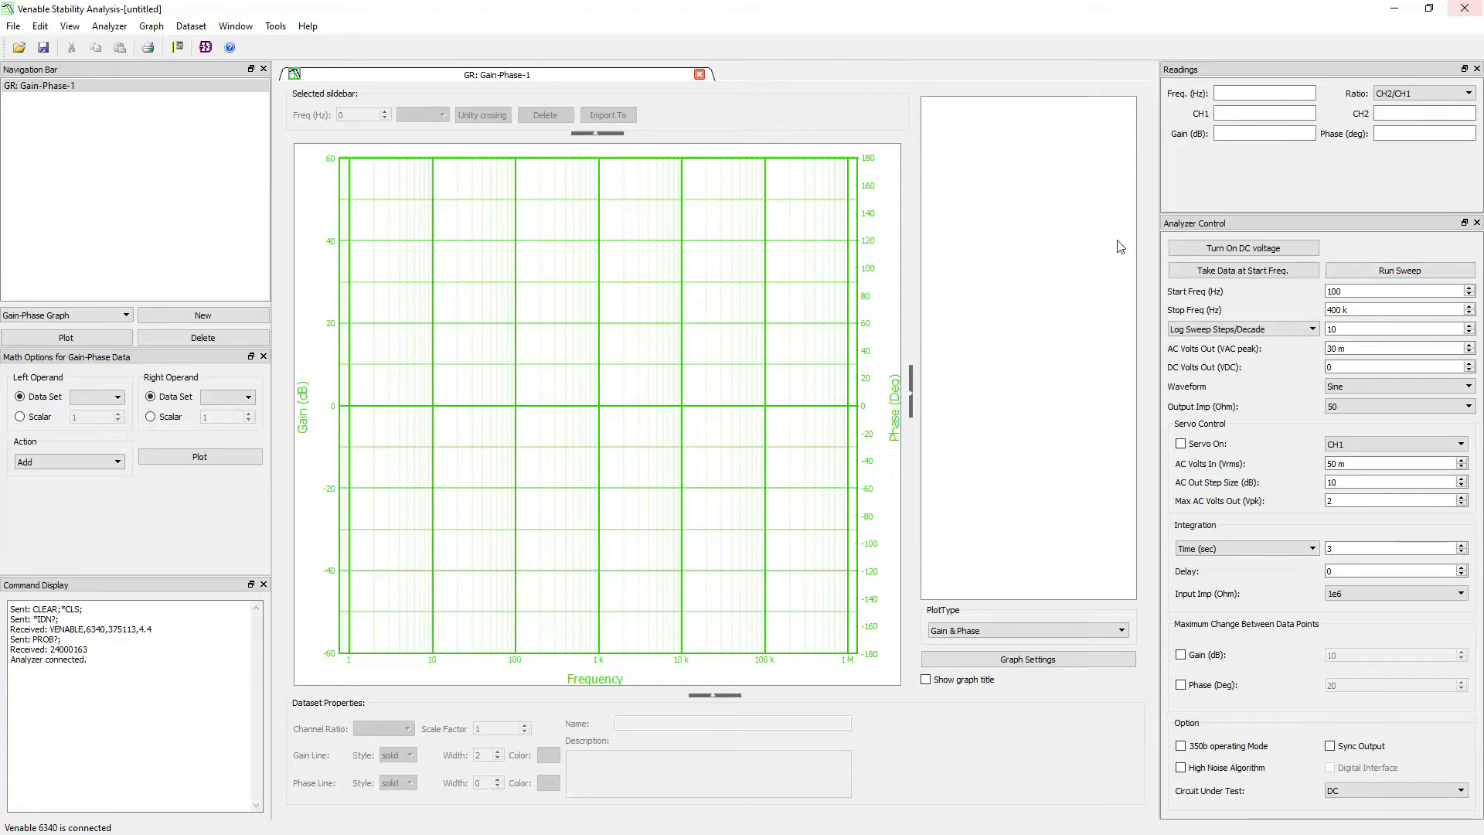
- Take data at the start frequency while raising the AC output voltage to 40 mV and then 50 mV peak
click(1264, 272)
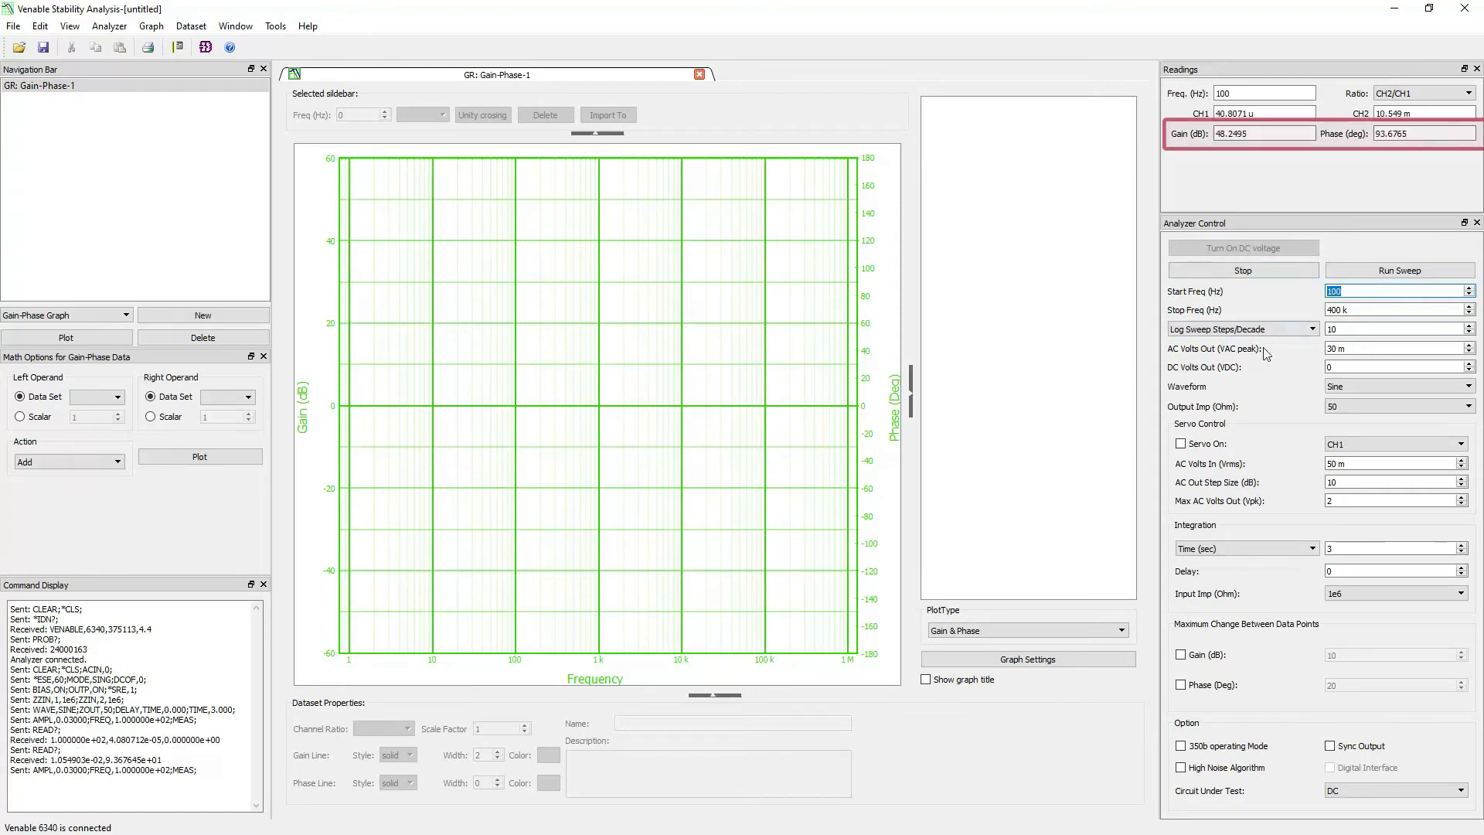
drag(1336, 348, 1323, 349)
text(4)
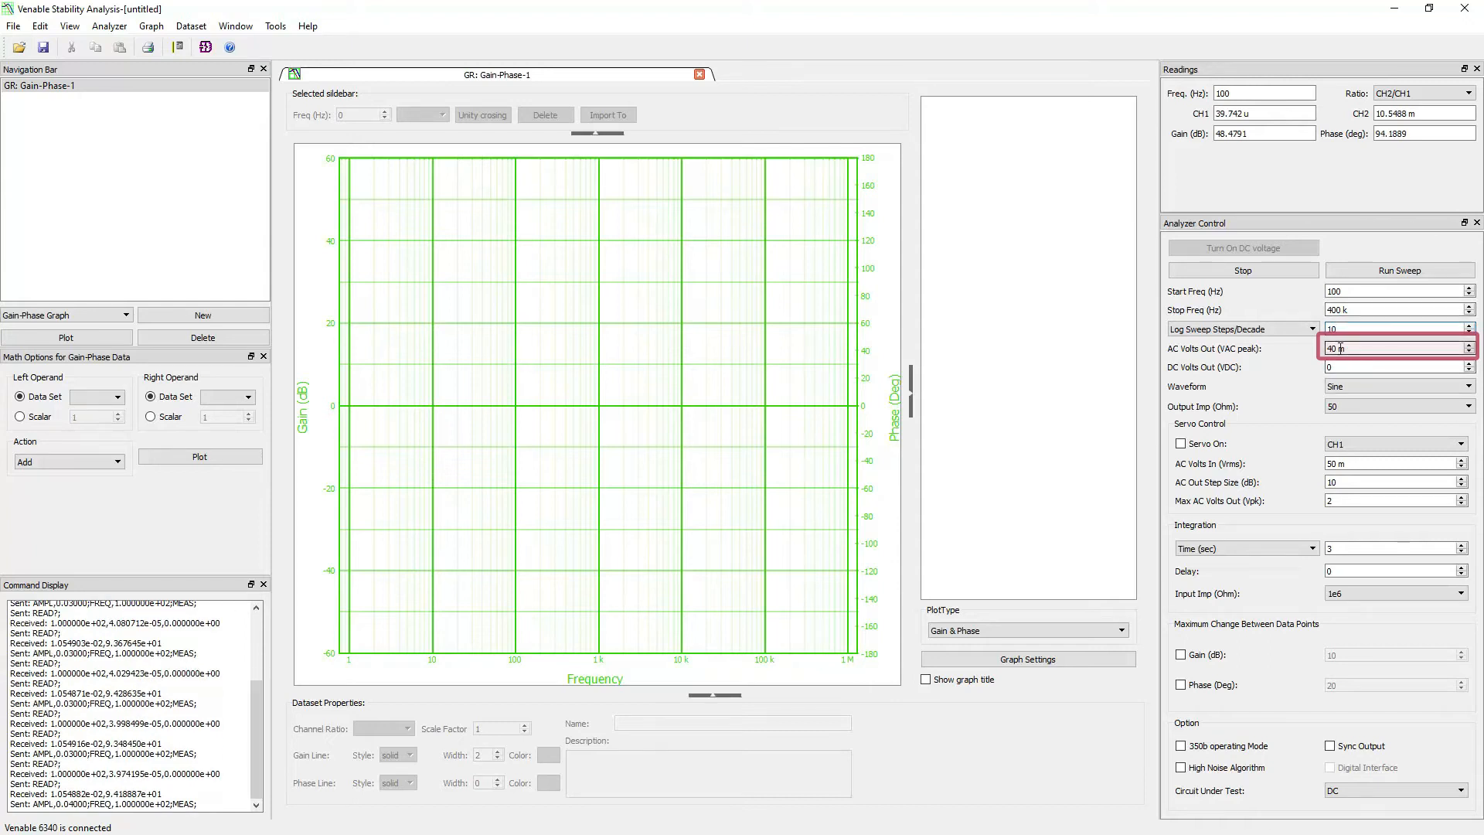
double_click(1336, 348)
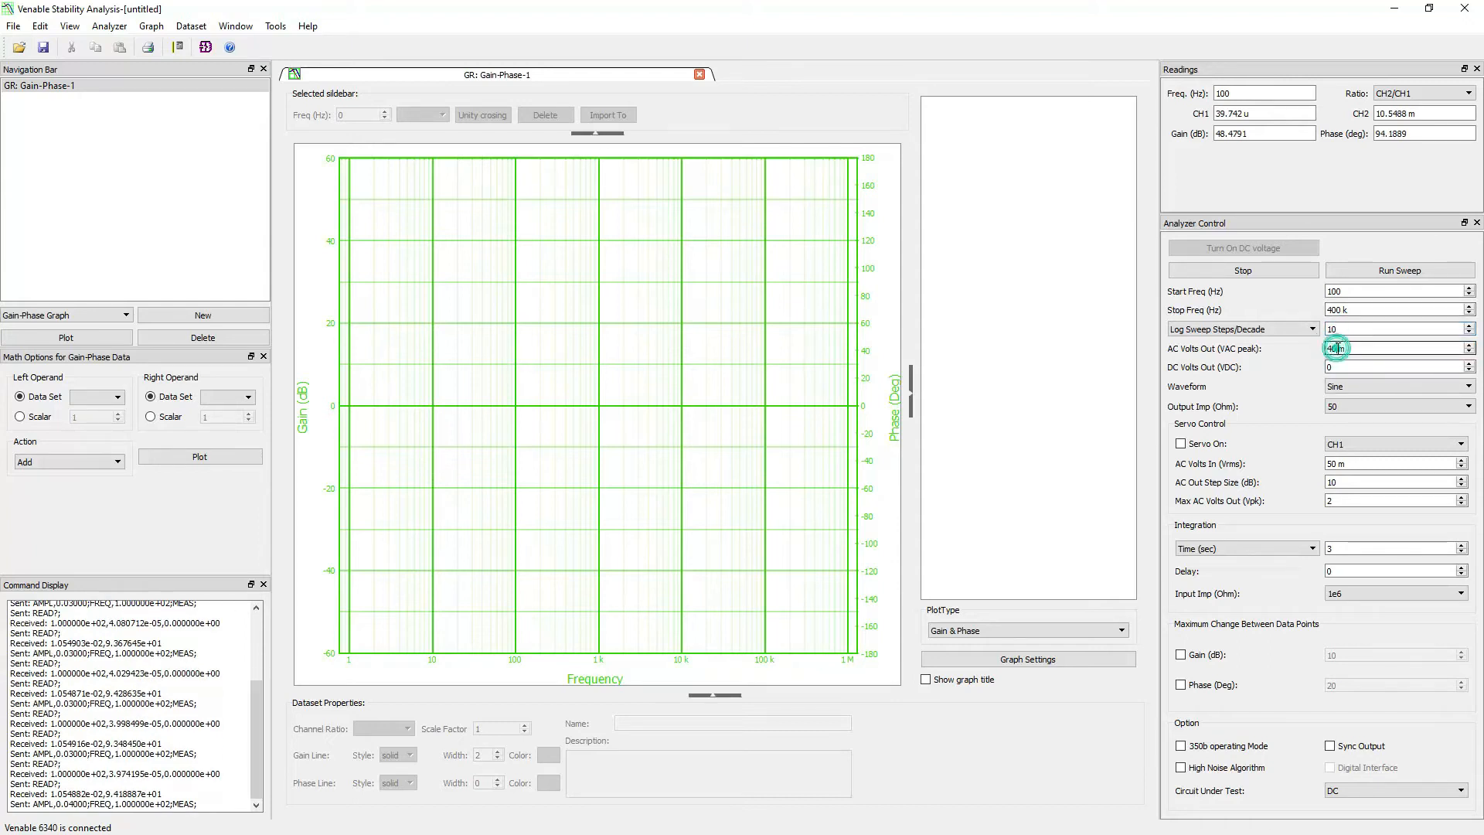
text(50)
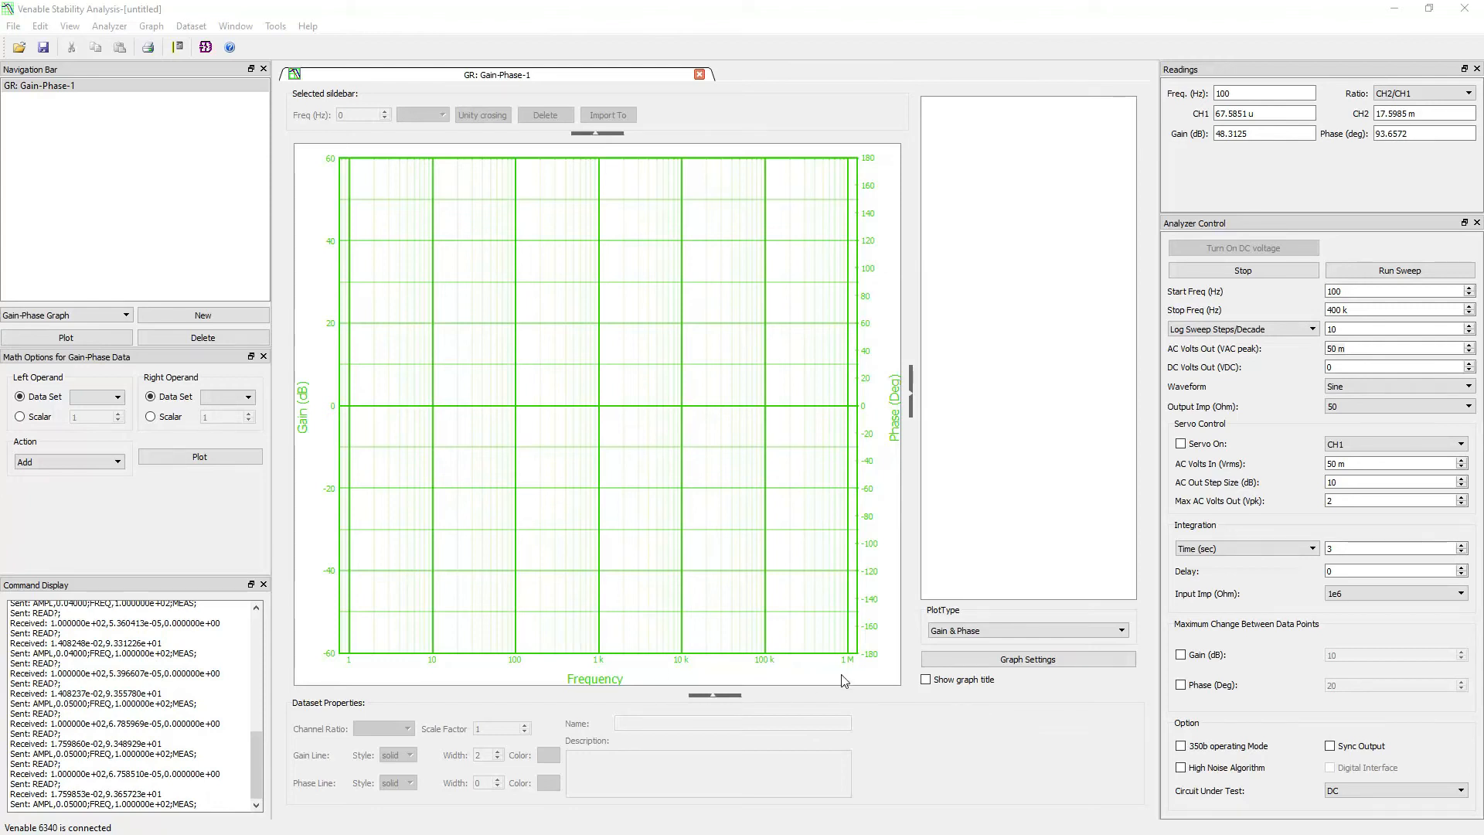
- Configure the servo control for CH2 with 17 mVrms AC input, a 10 dB output step size and a 2 Vpk maximum output
click(1384, 445)
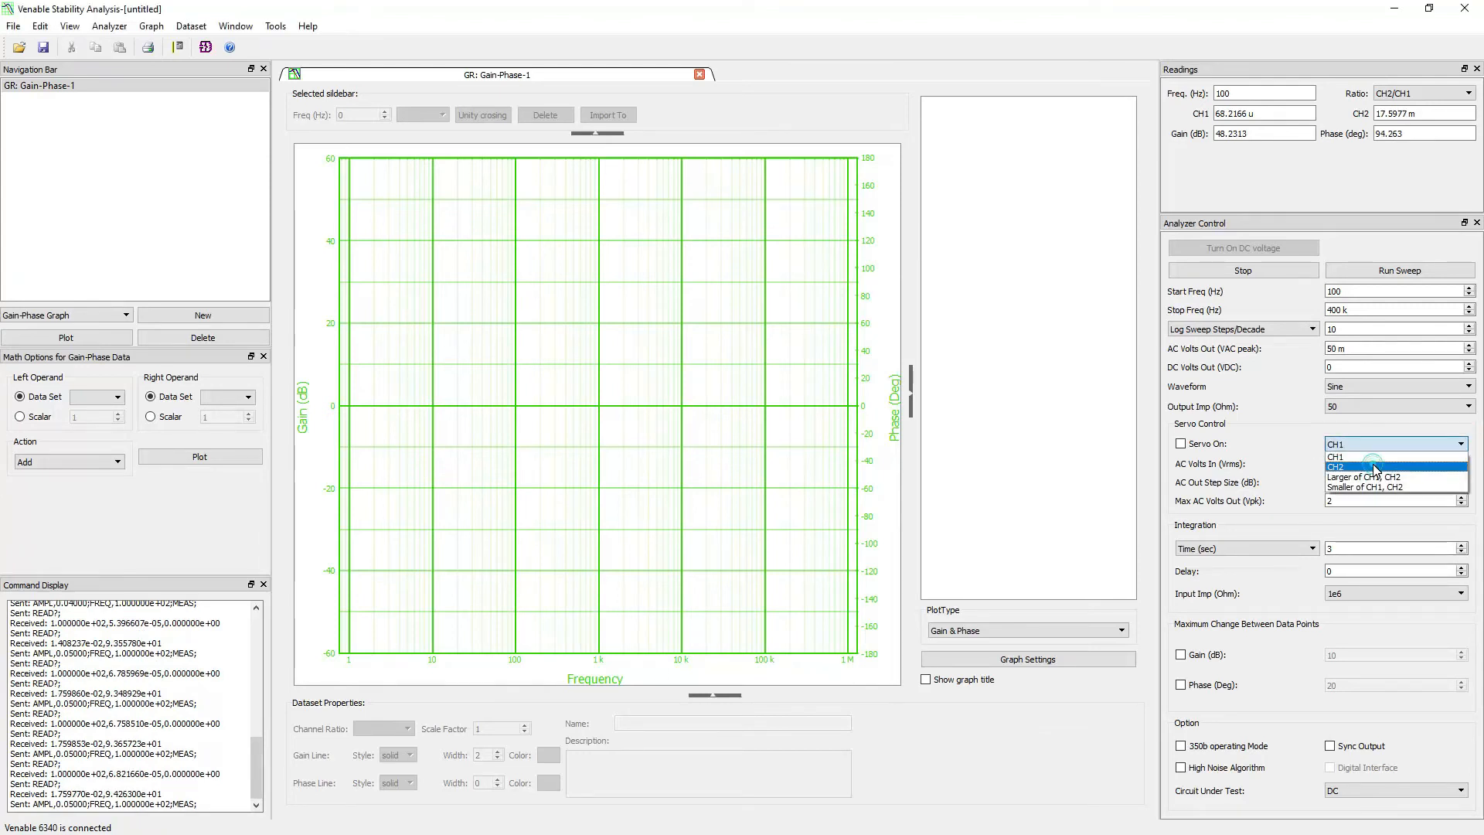
click(1375, 468)
click(1344, 464)
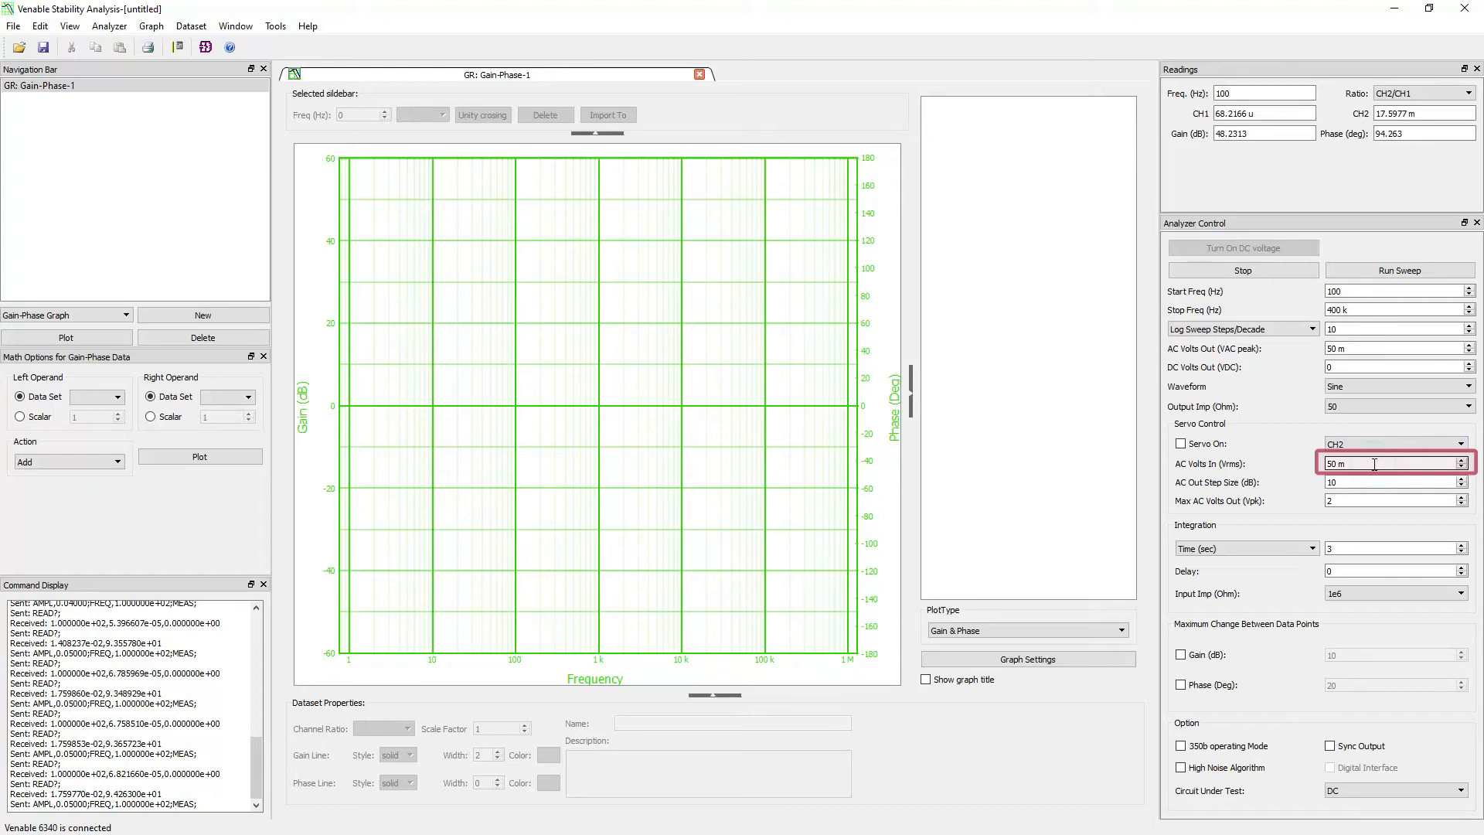
double_click(1330, 463)
text(17)
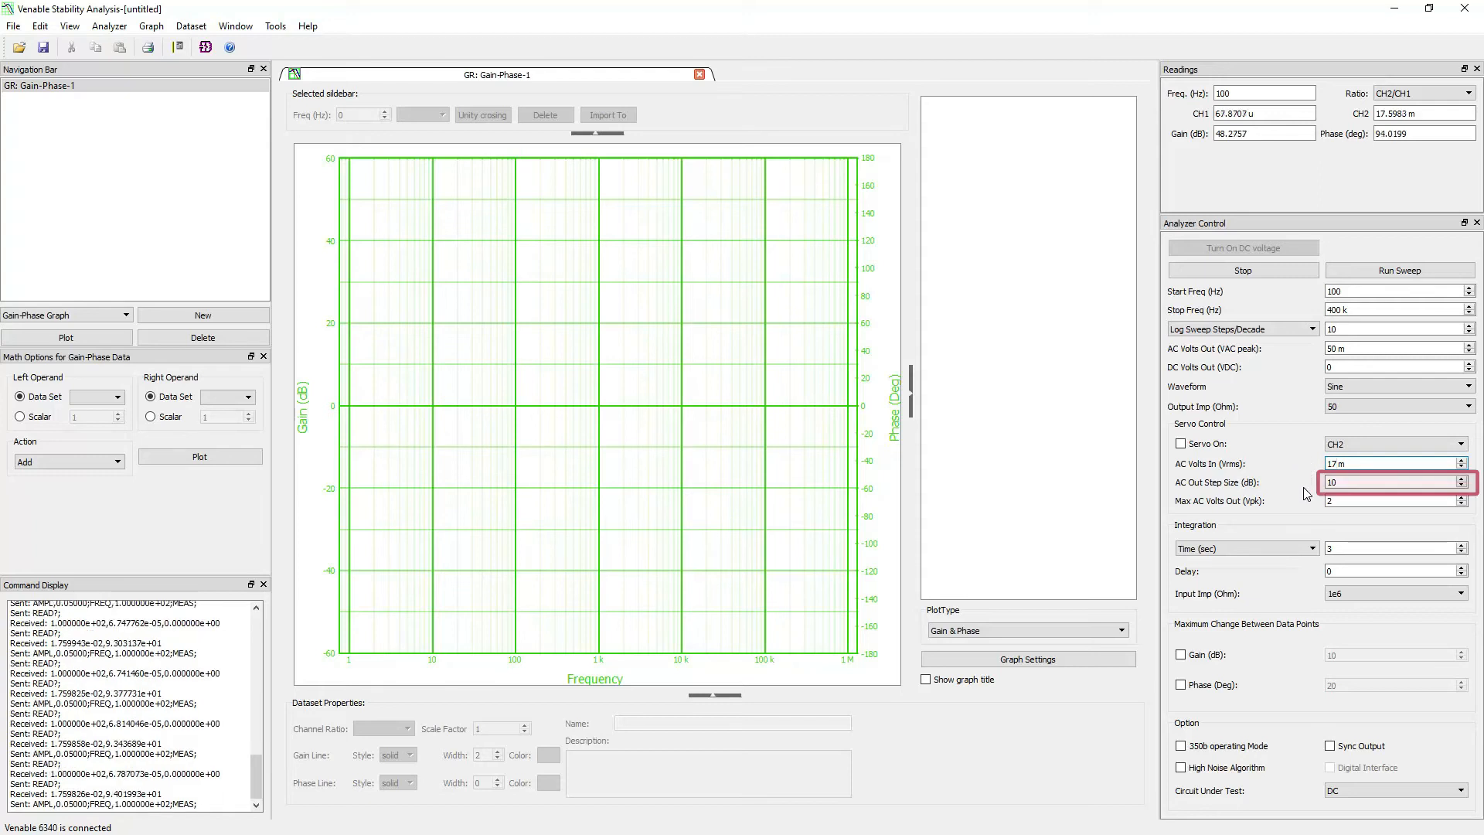
click(1348, 483)
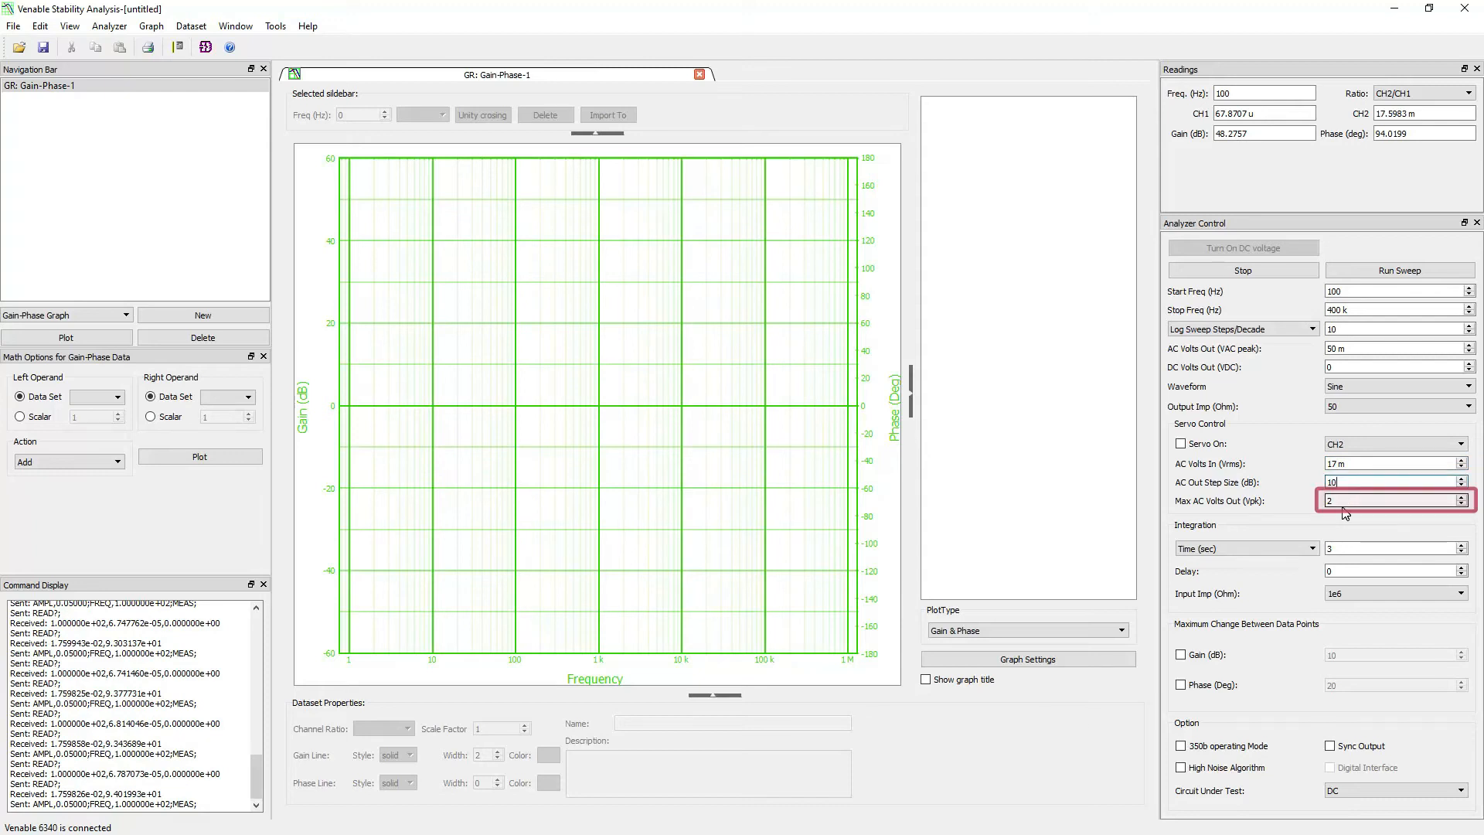
click(1342, 501)
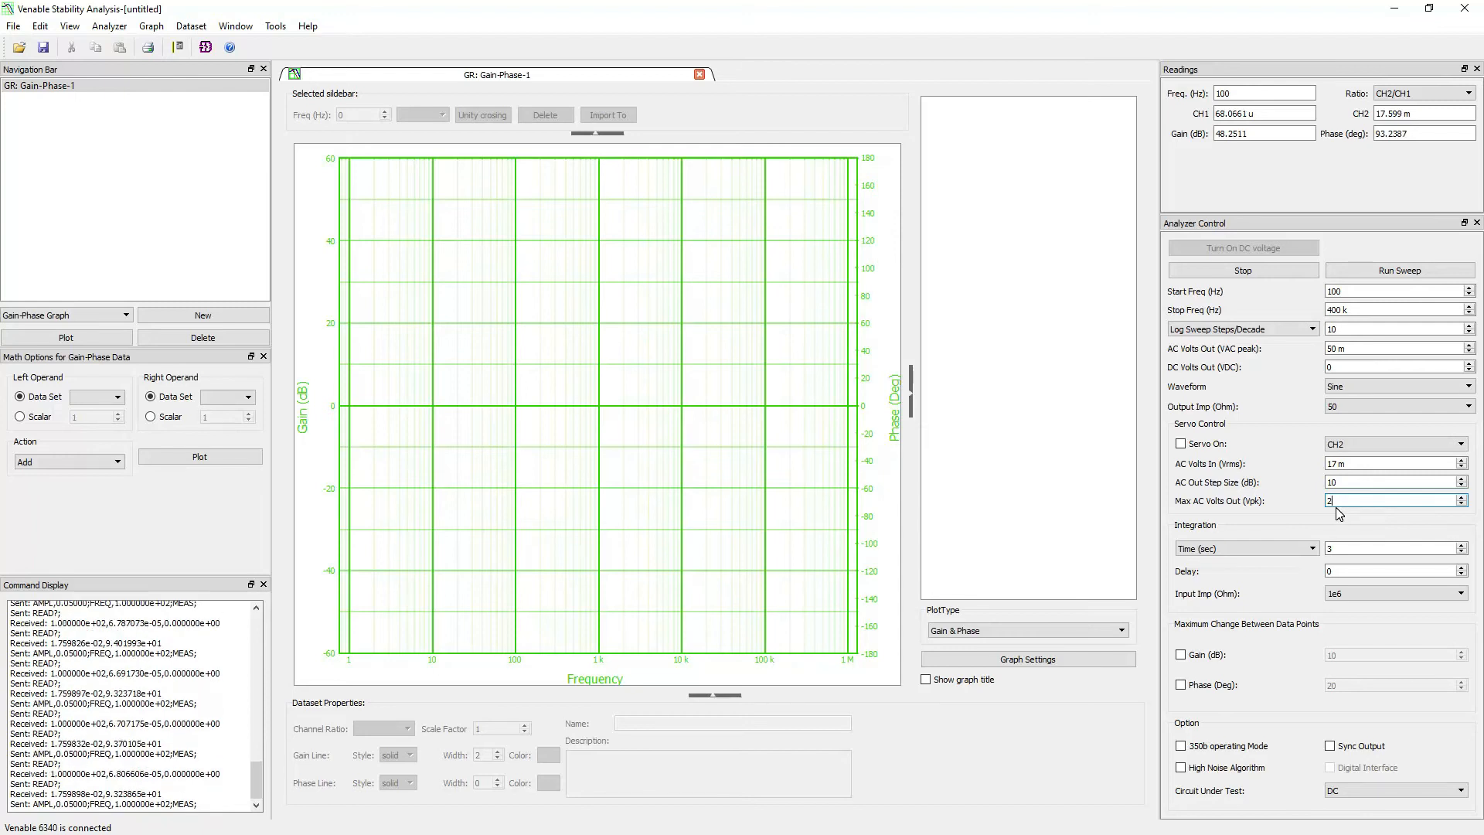
- Run the frequency sweep with the servo enabled, turning the servo off as the sweep nears 10 kHz
click(1180, 444)
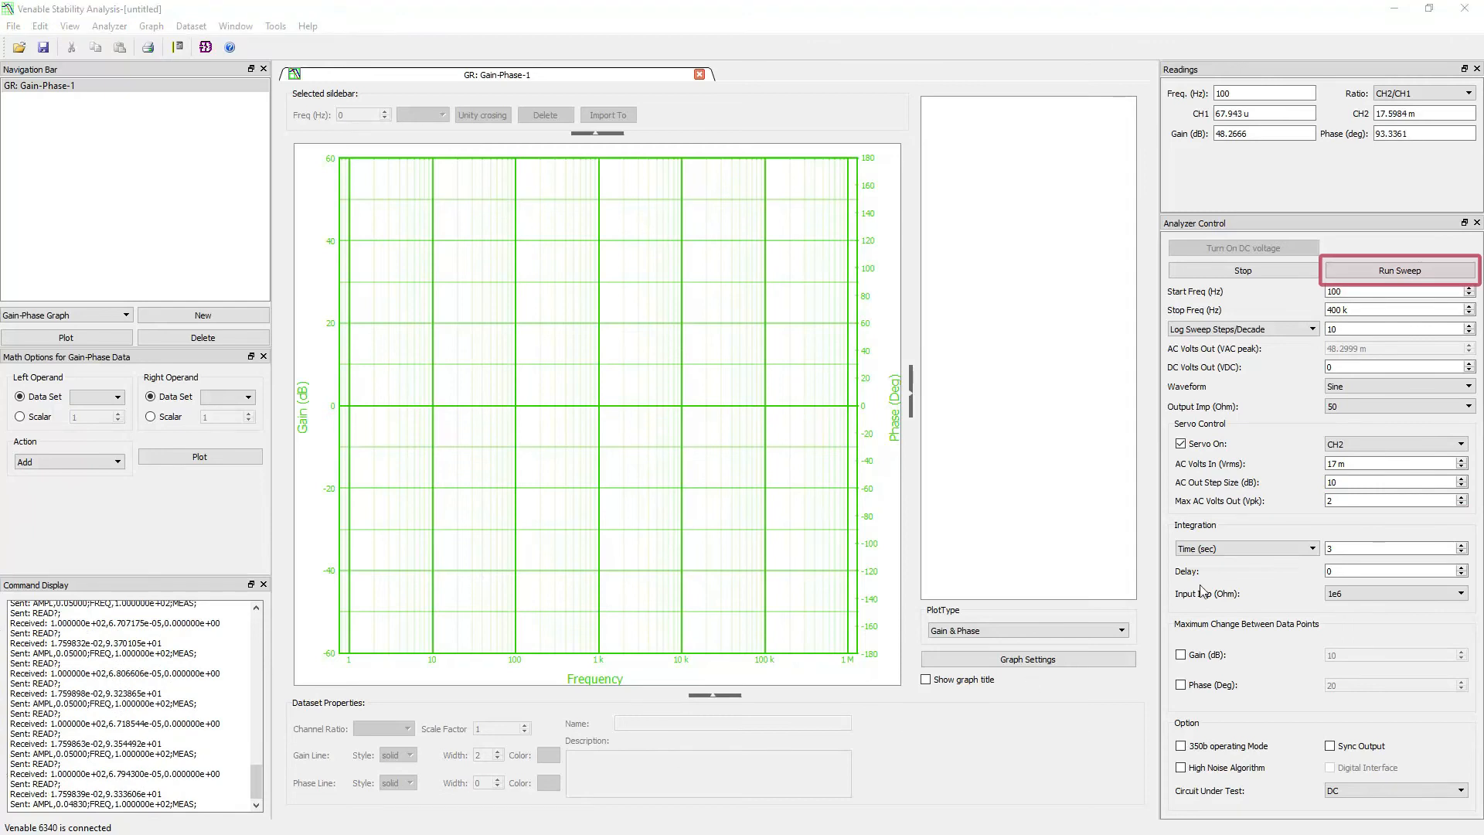
click(1372, 270)
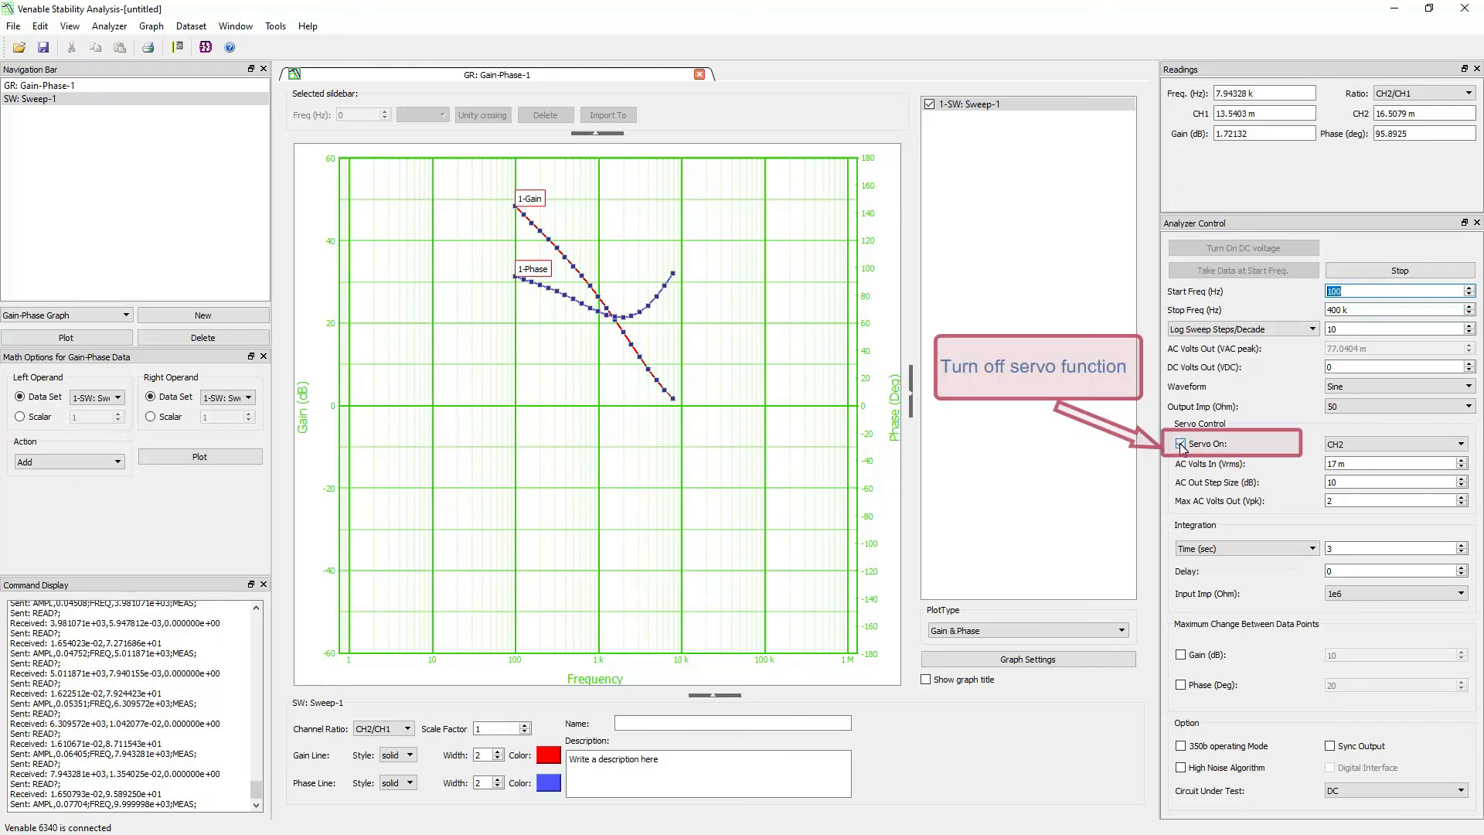
click(1181, 444)
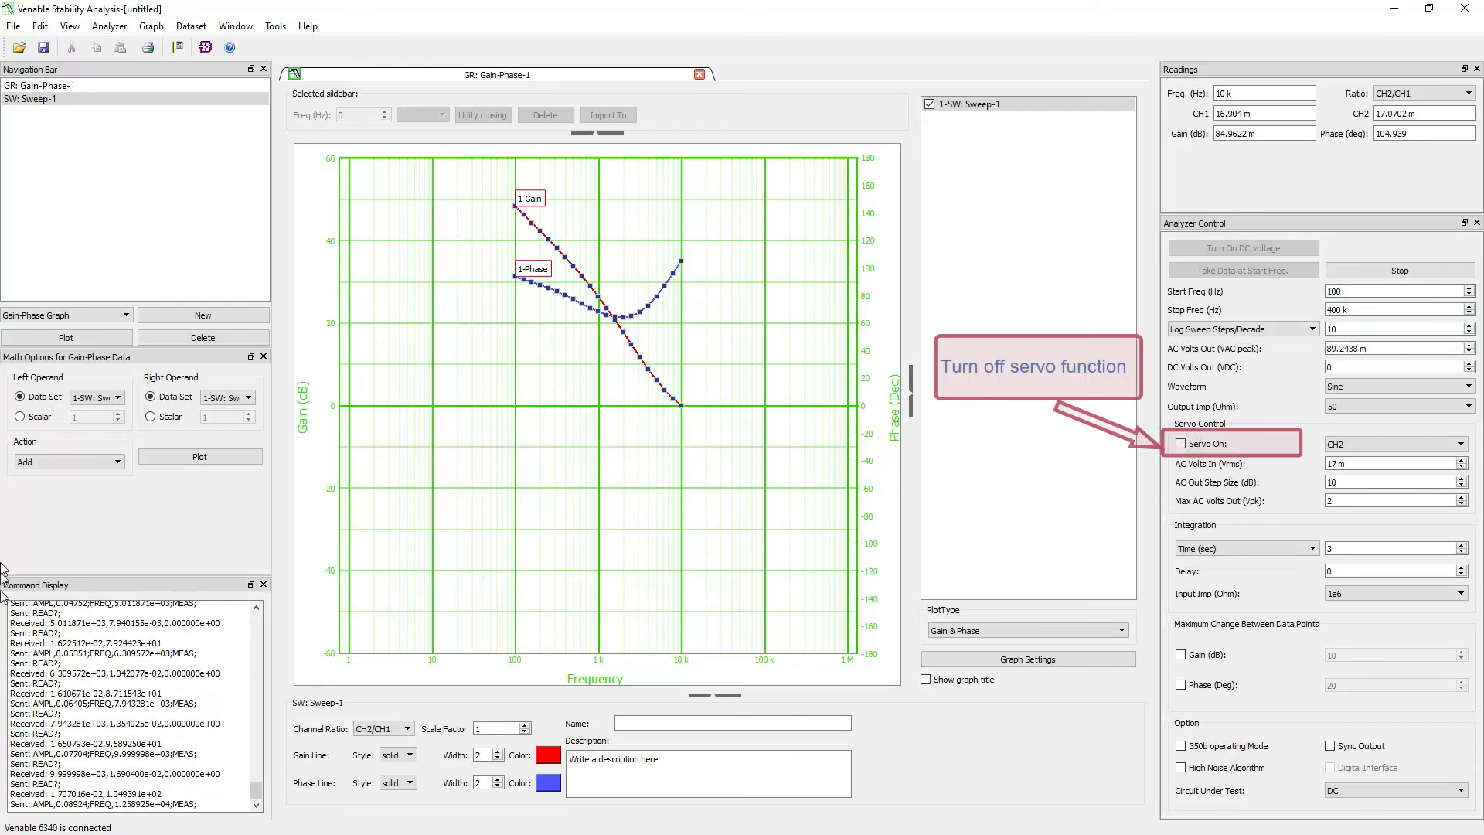
- Name the sweep dataset "dc/dc converter loop response"
click(488, 674)
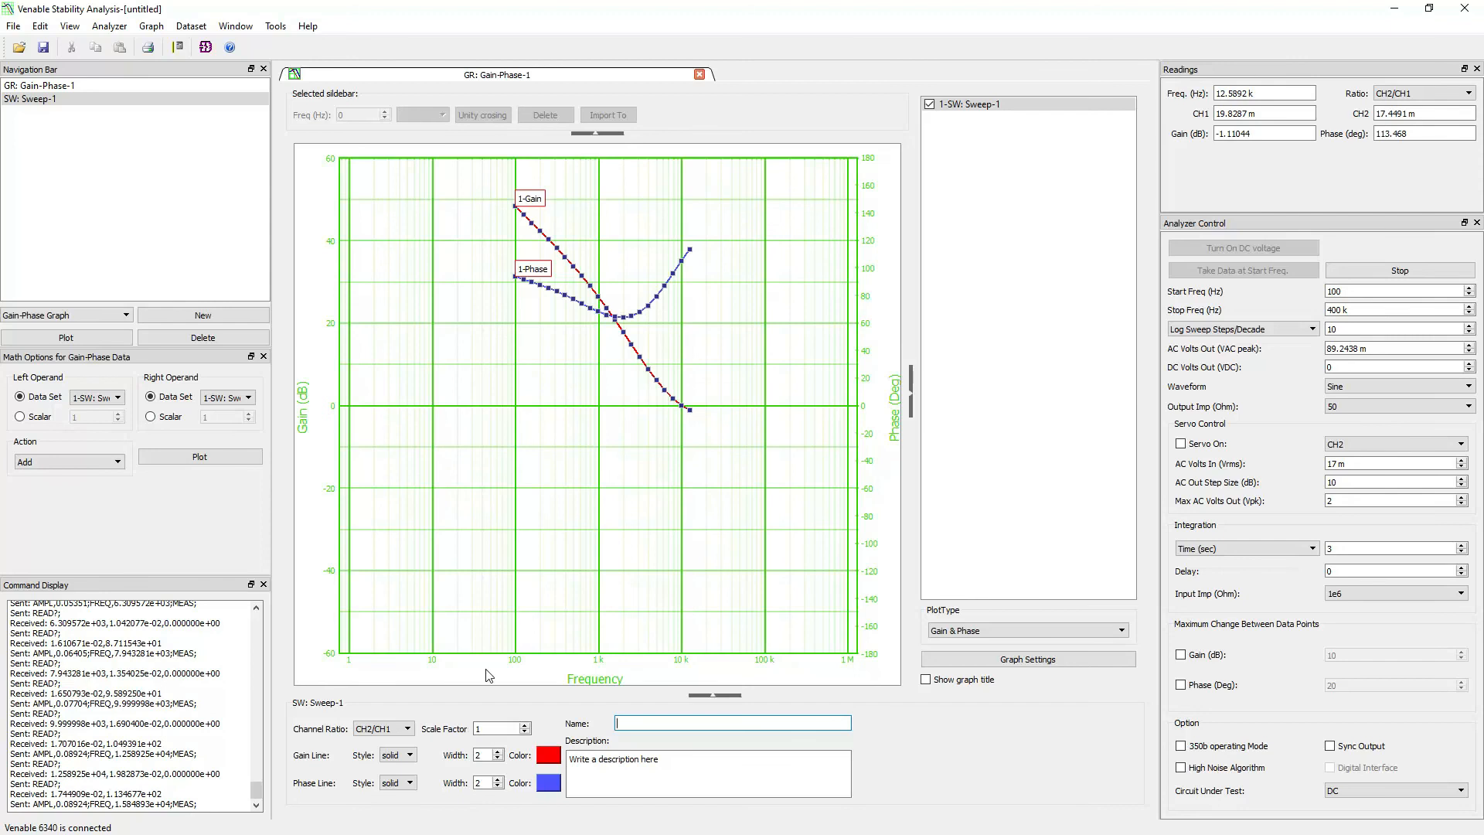
text(dc/)
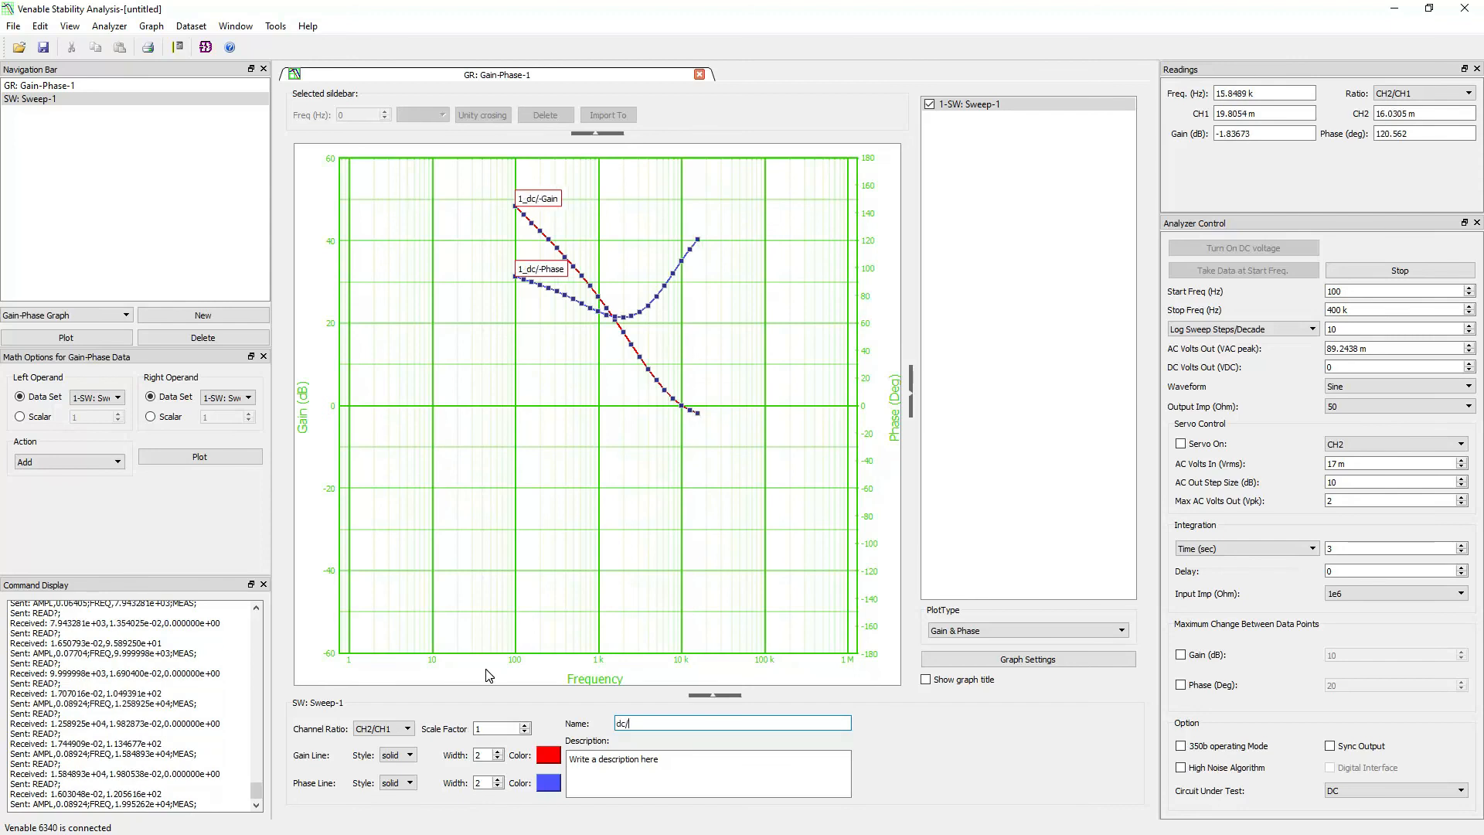
text(dc converter )
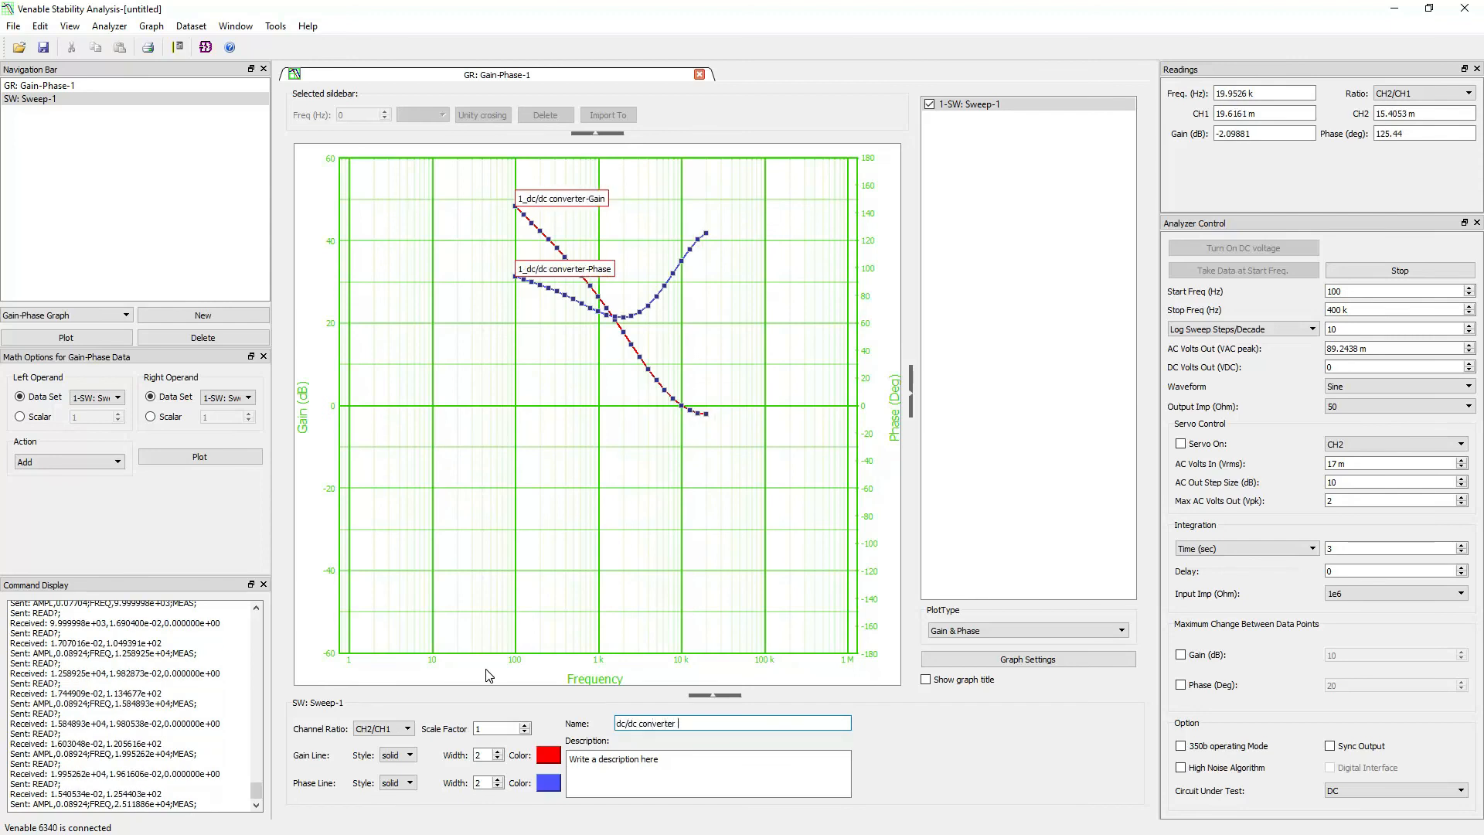
text(loop response)
click(0, 201)
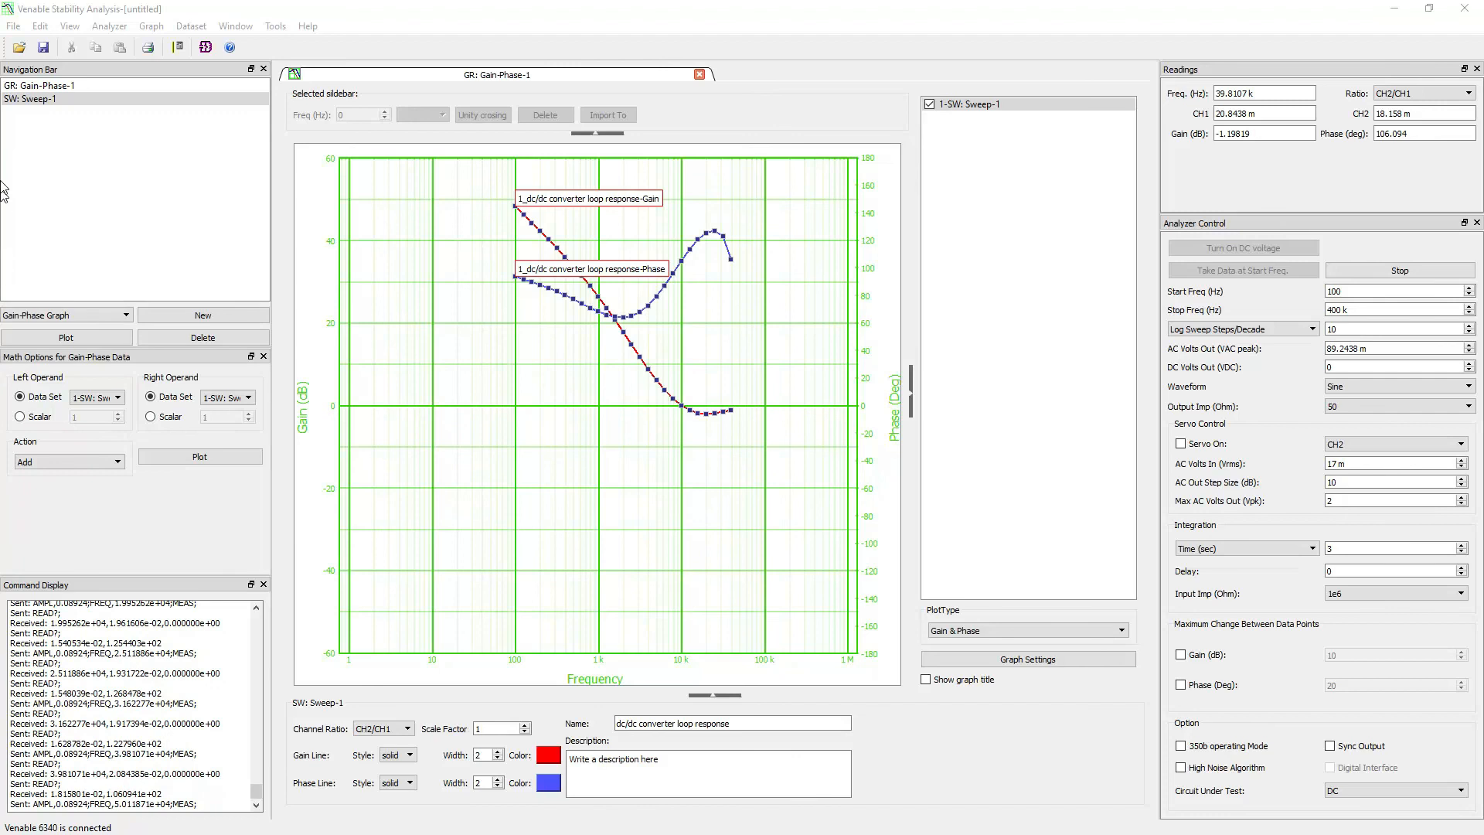